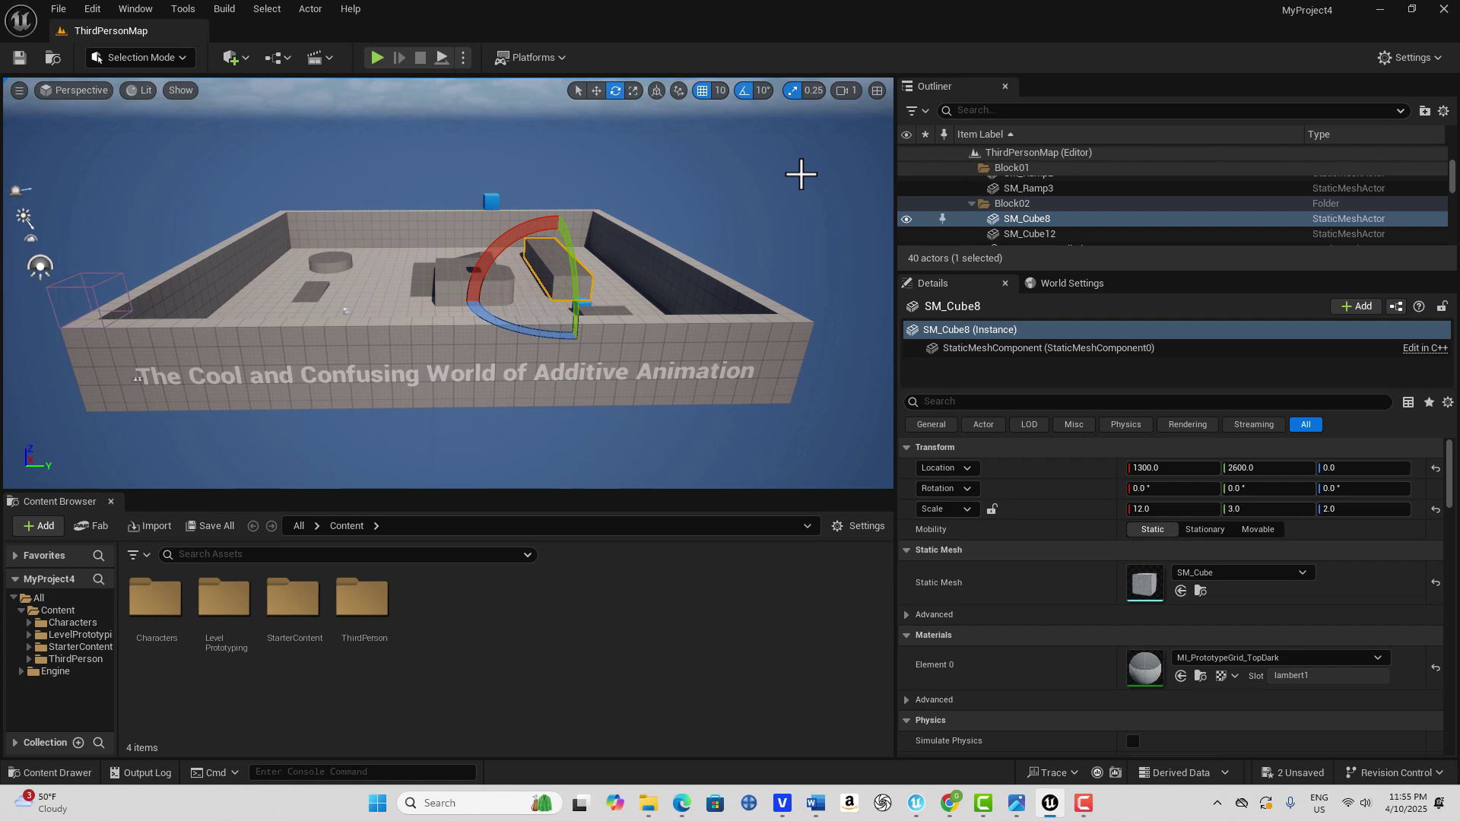
Open the MM_T_Pose animation from Characters > Mannequins > Animations > Manny
{"action": "left_click", "coordinate": [86, 620]}
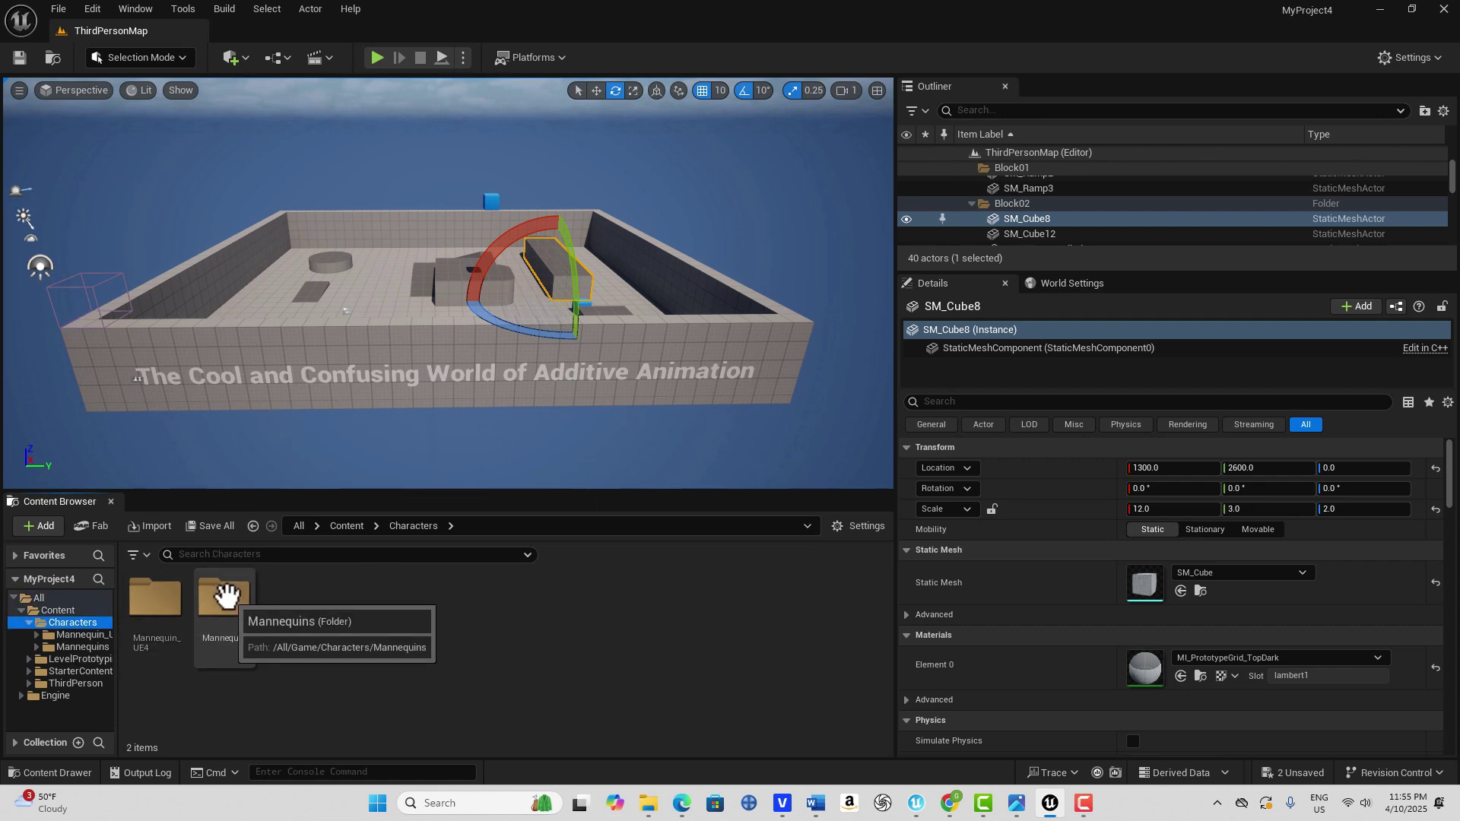
{"action": "double_click", "coordinate": [226, 595]}
{"action": "double_click", "coordinate": [161, 598]}
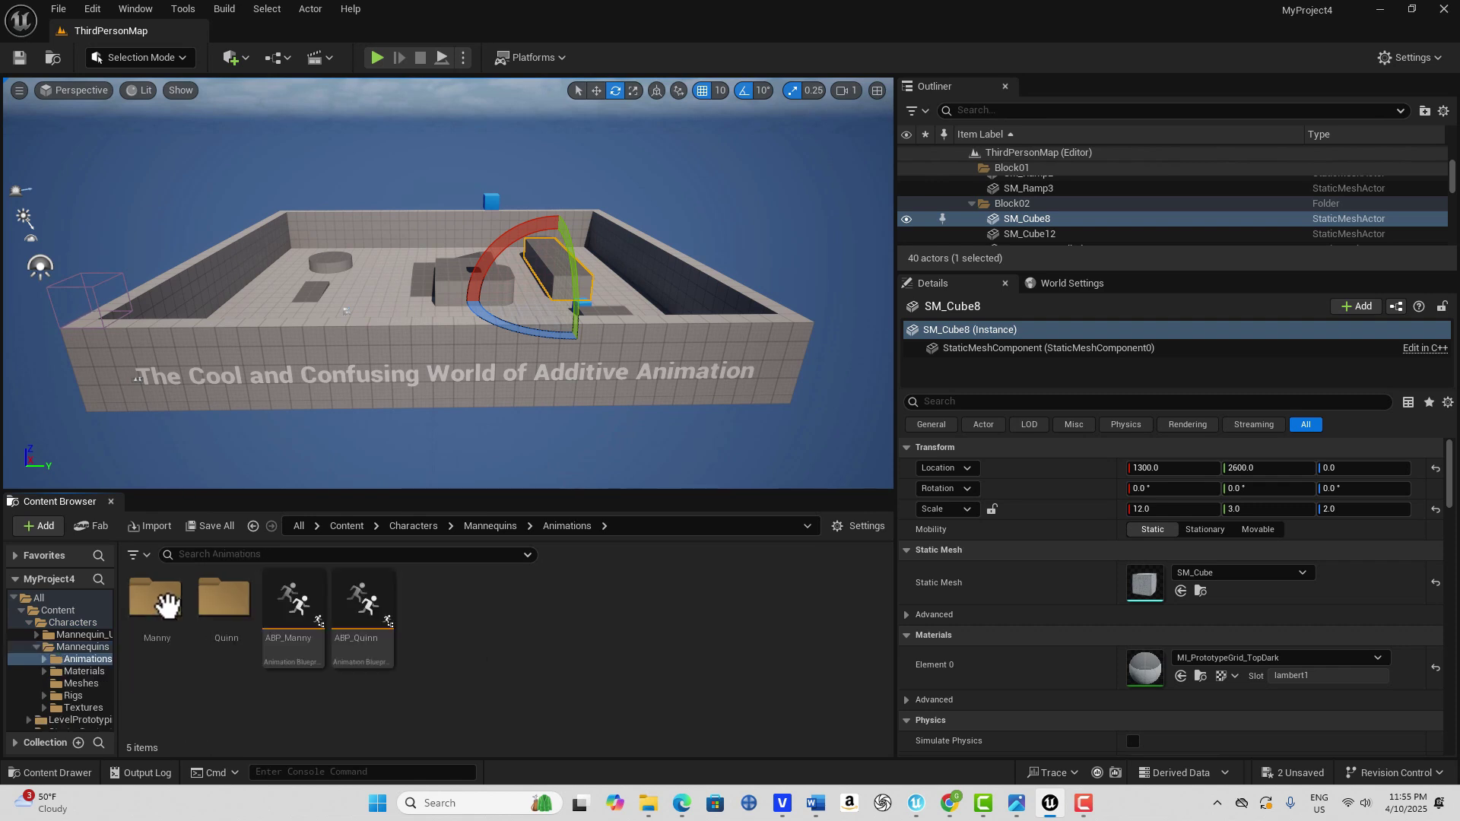
{"action": "left_click", "coordinate": [167, 597]}
{"action": "double_click", "coordinate": [167, 597]}
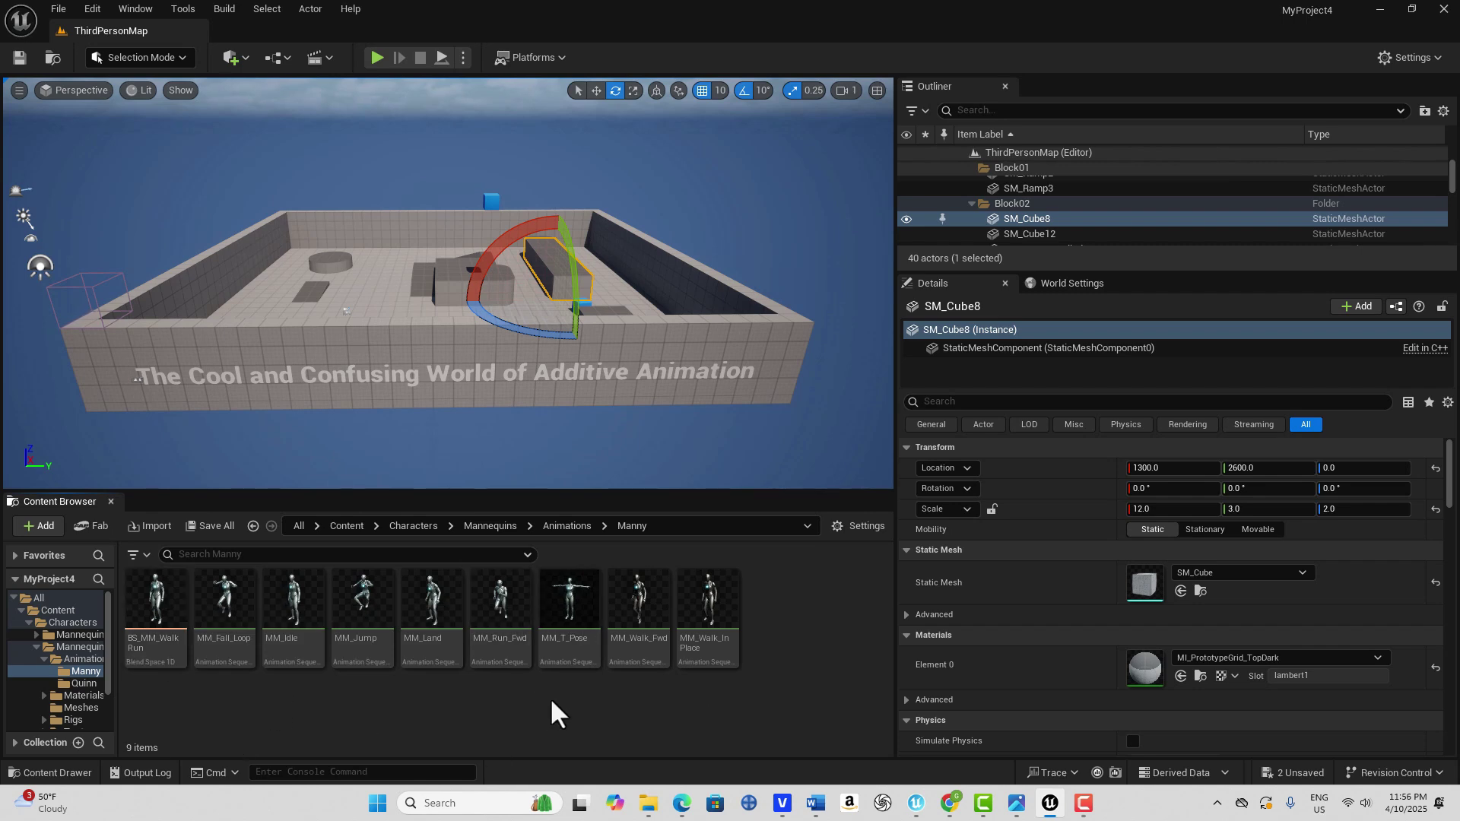
{"action": "mouse_move", "coordinate": [572, 611]}
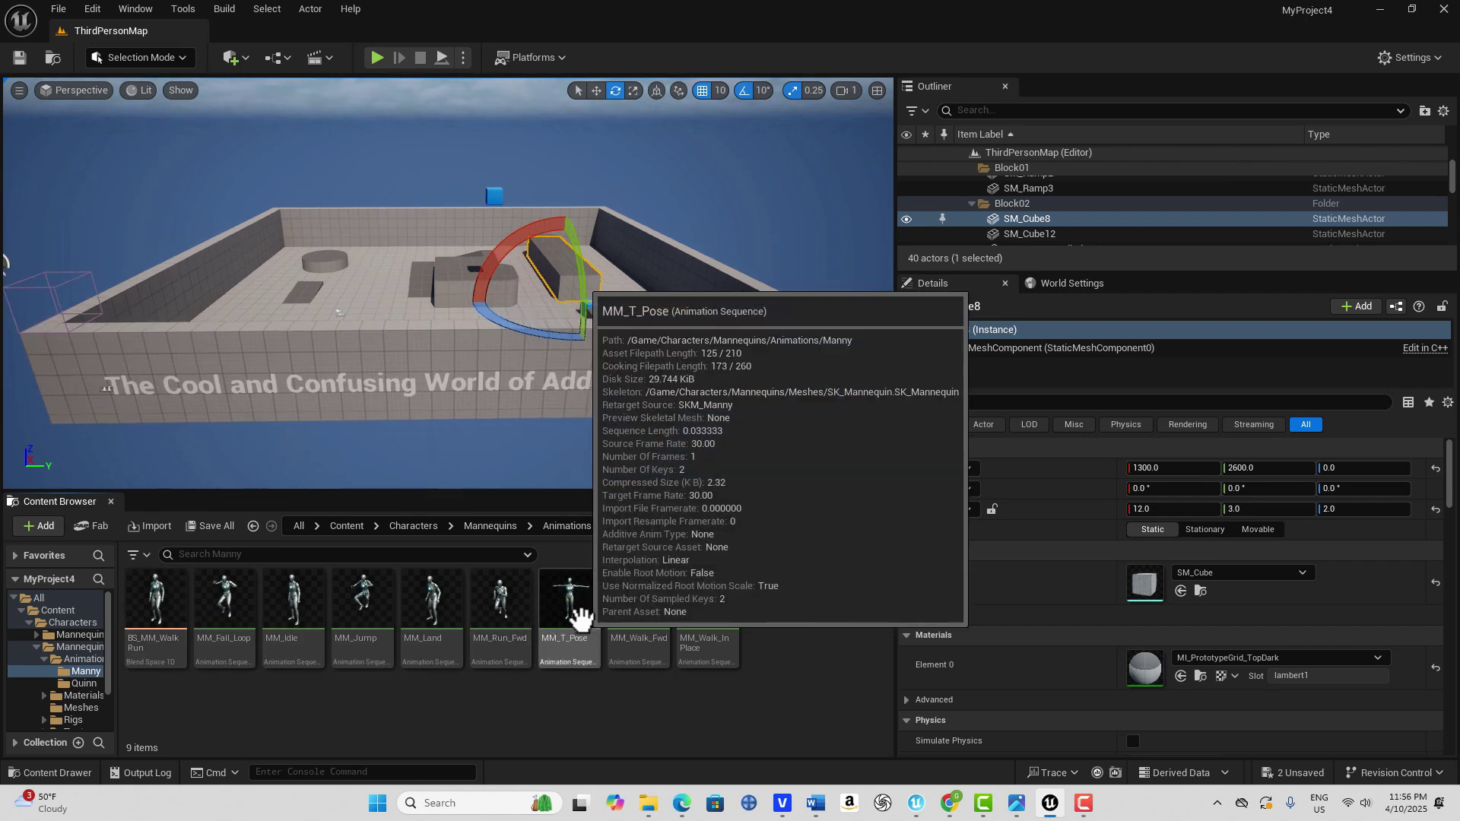
{"action": "double_click", "coordinate": [578, 617]}
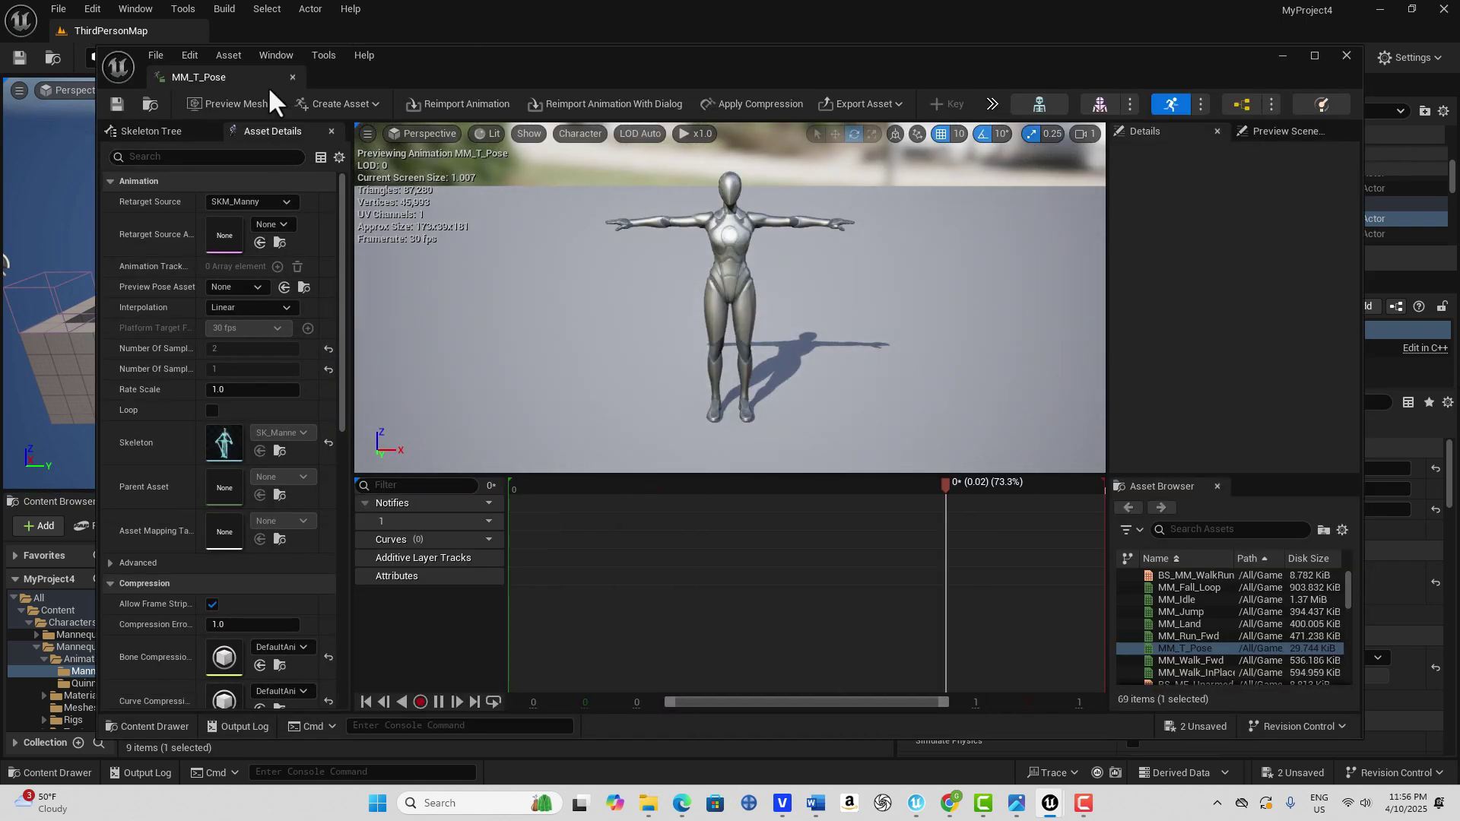
Dock the MM_T_Pose editor tab beside the level and pause its preview playback
{"action": "left_click_drag", "start_coordinate": [261, 70], "coordinate": [312, 32]}
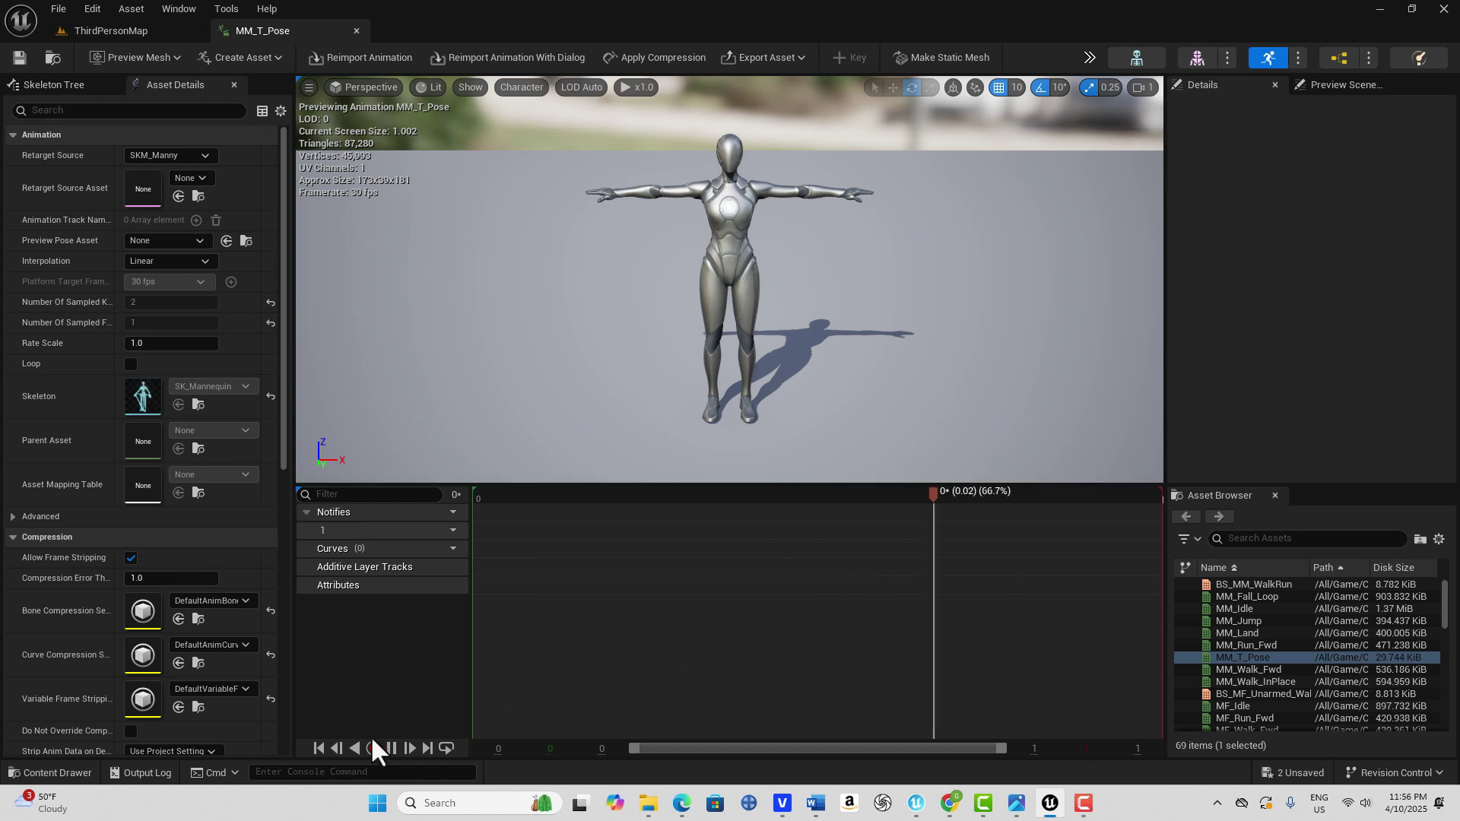
{"action": "left_click", "coordinate": [393, 748]}
{"action": "scroll", "coordinate": [175, 311], "scroll_direction": "down", "scroll_amount": 5}
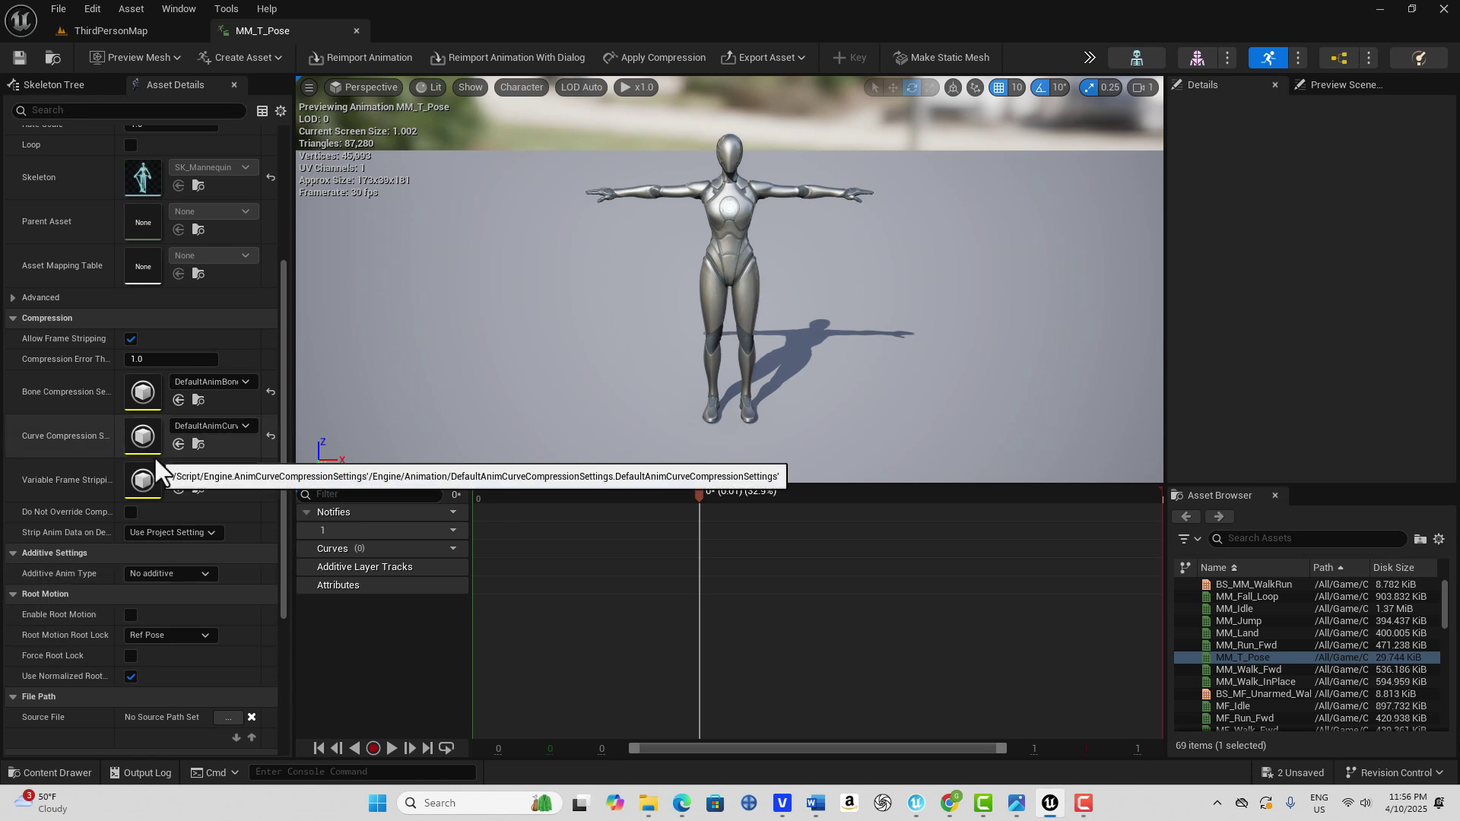
{"action": "scroll", "coordinate": [153, 455], "scroll_direction": "up", "scroll_amount": 2}
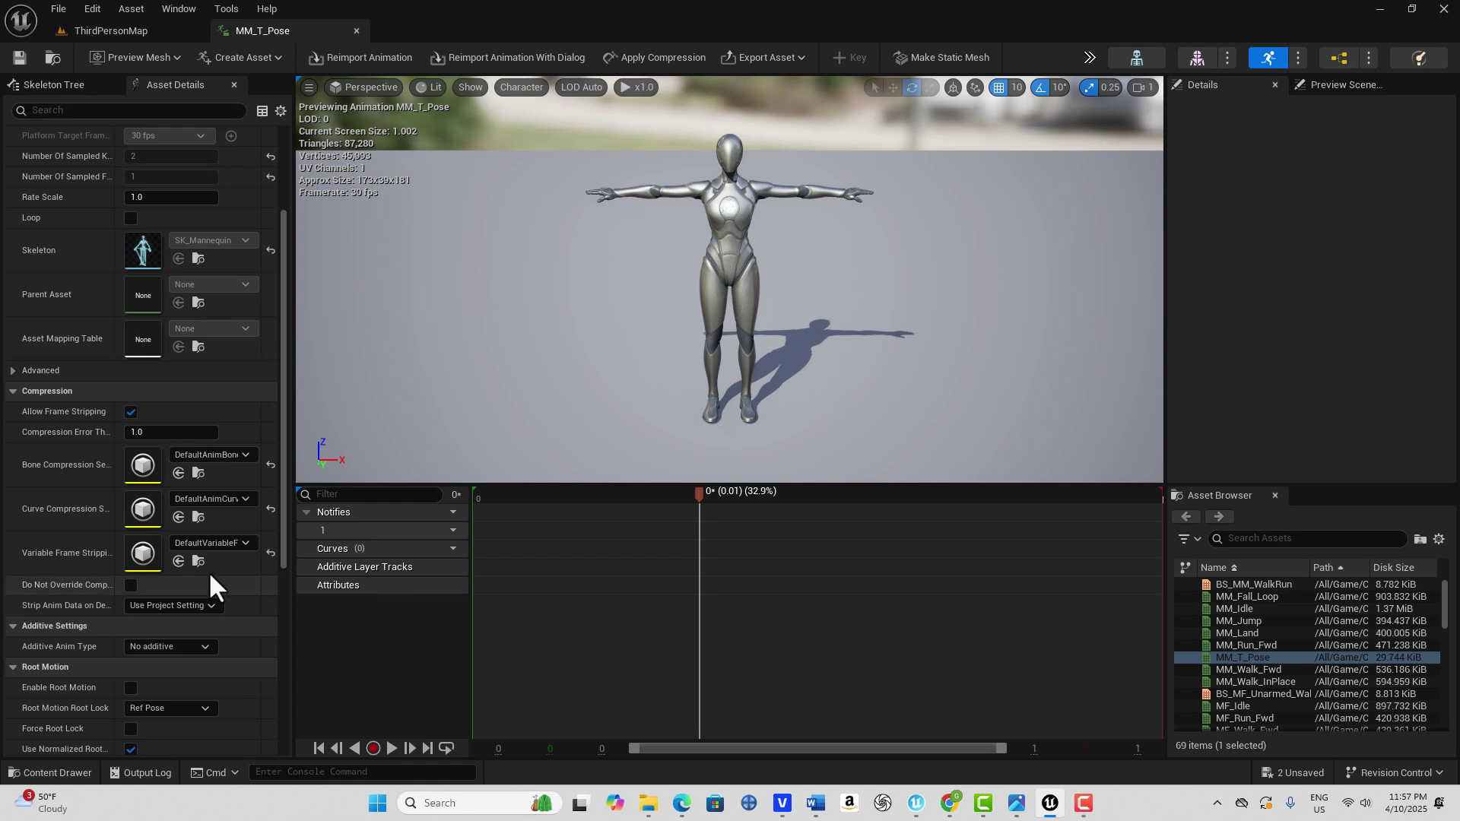
Show the Additive Anim Type choices, then bring up the additive animation notes in Photos
{"action": "scroll", "coordinate": [208, 587], "scroll_direction": "down", "scroll_amount": 2}
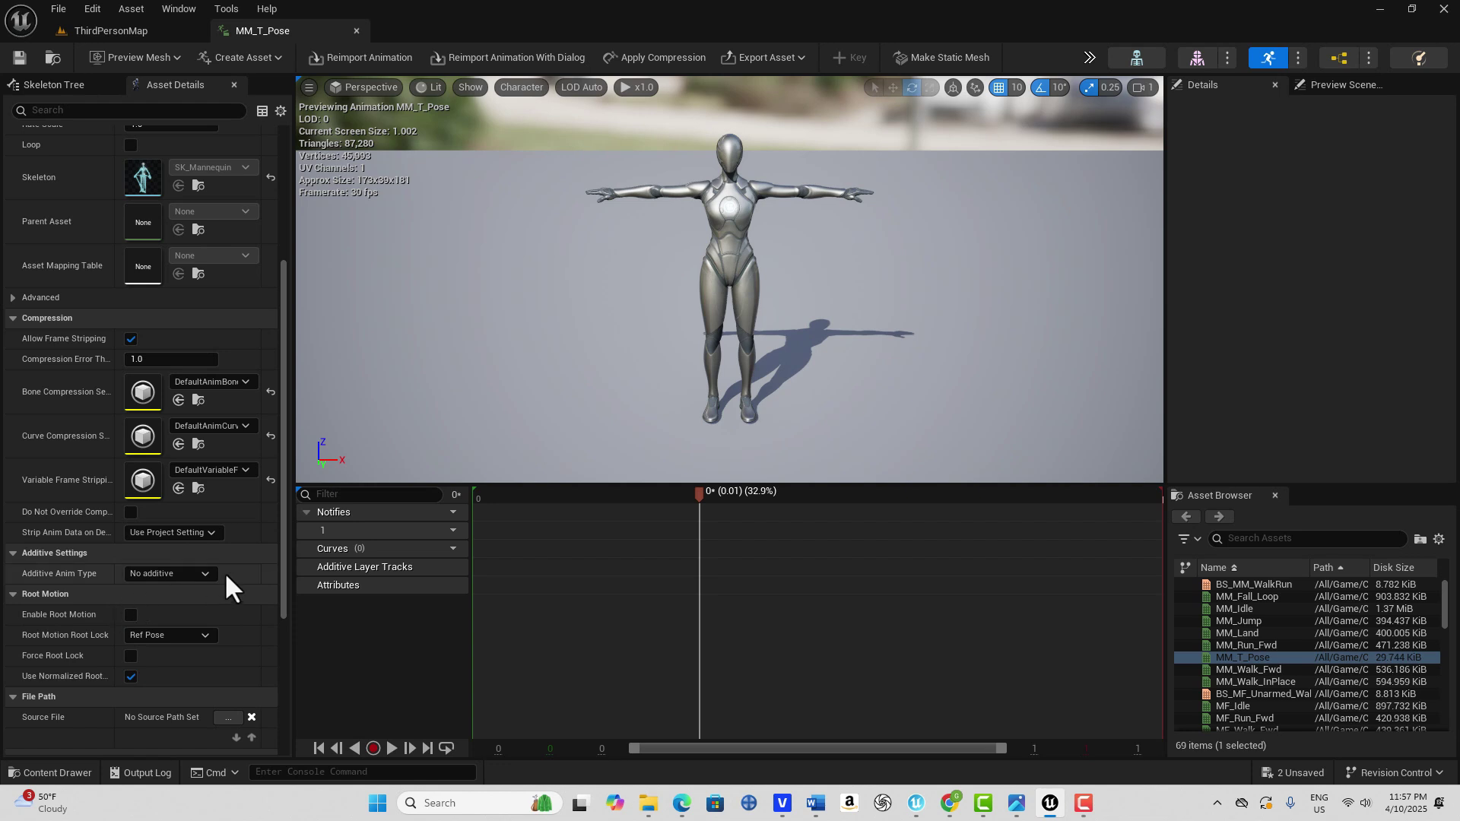
{"action": "left_click", "coordinate": [202, 575]}
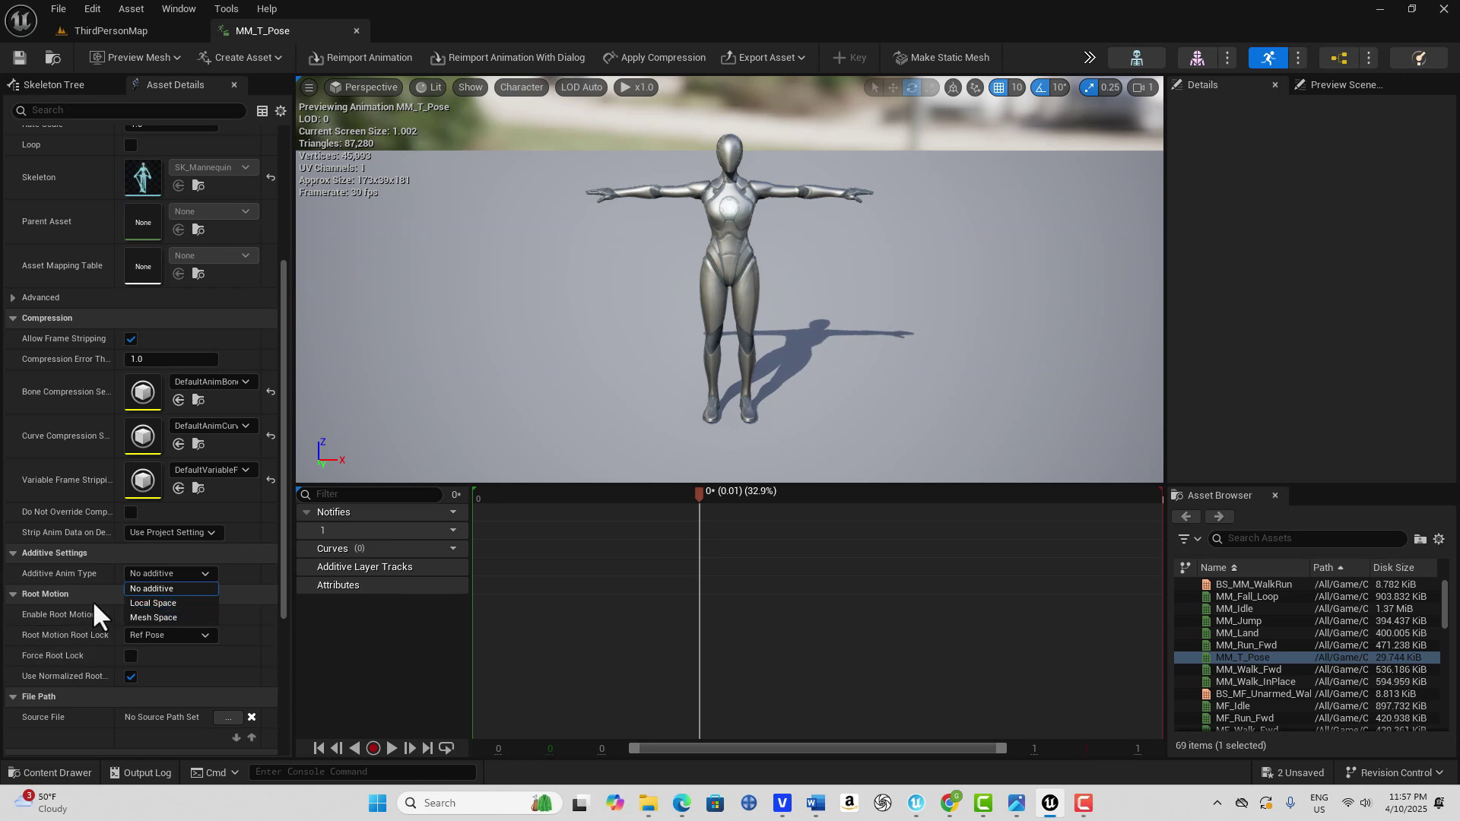
{"action": "left_click", "coordinate": [1016, 802]}
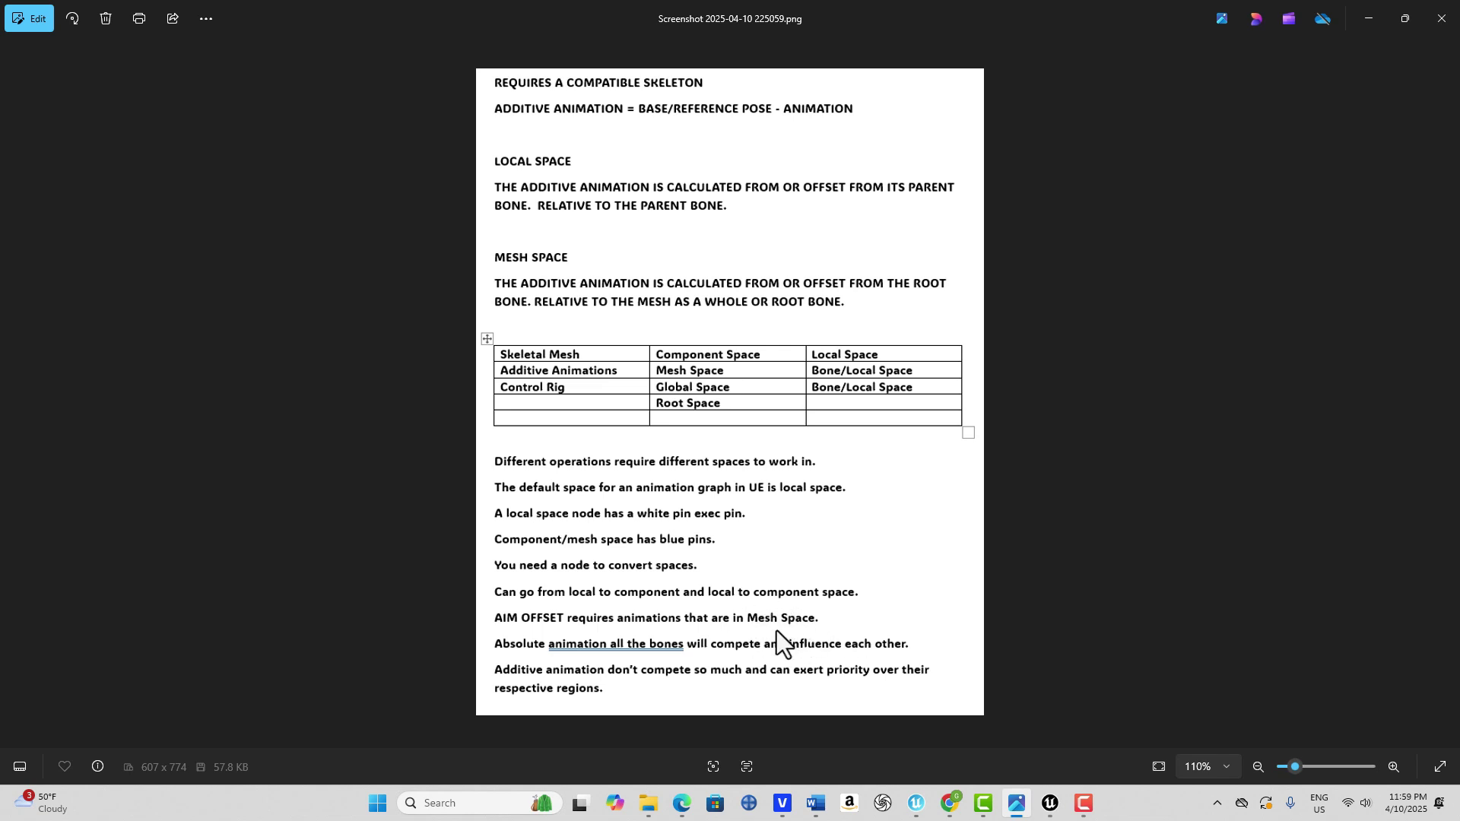
Return from the additive animation notes to the Unreal Editor
{"action": "left_click", "coordinate": [1050, 803]}
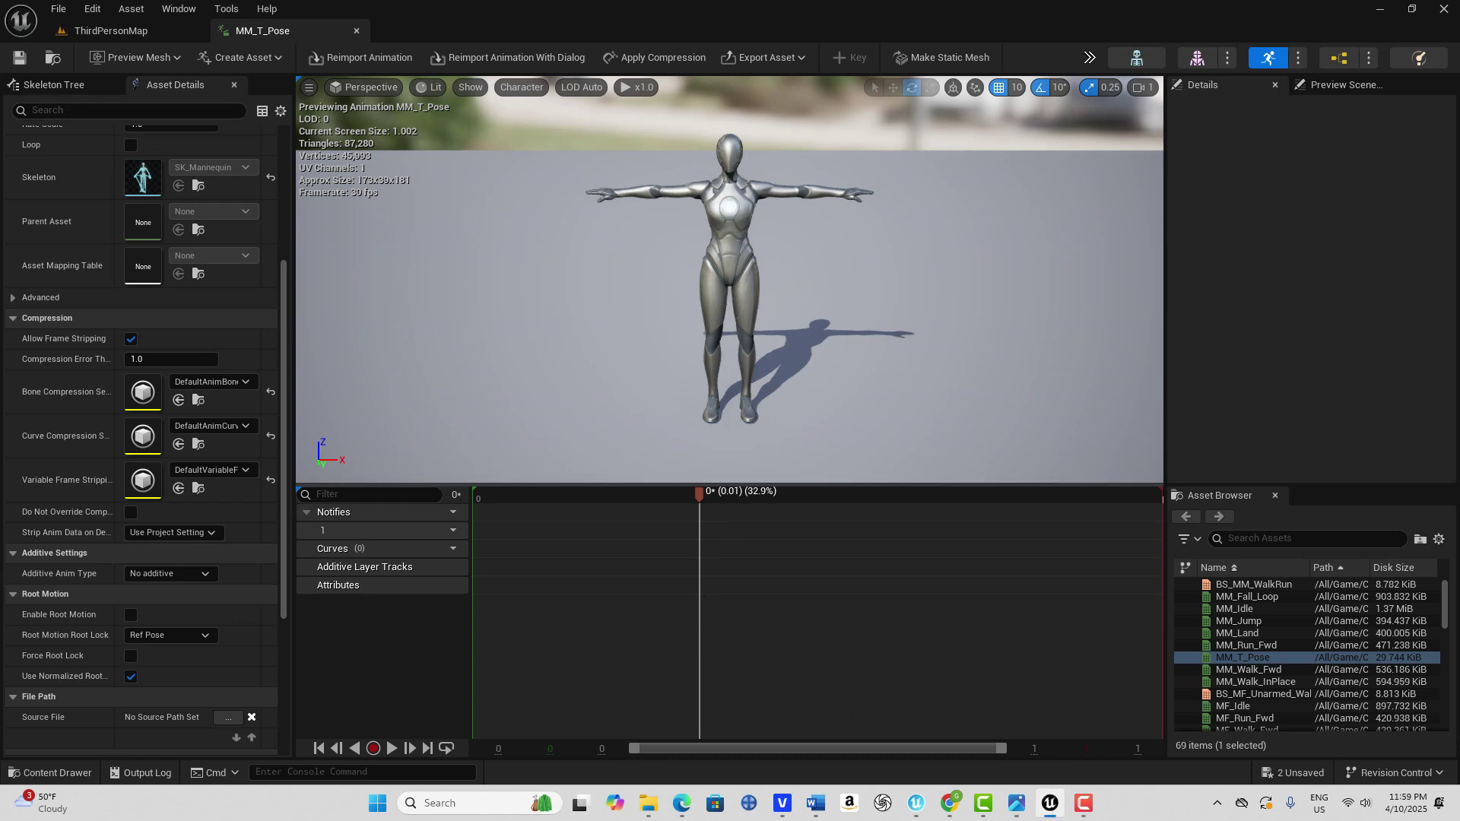
Display All Hierarchy bones on the T-pose mannequin, then go back to ThirdPersonMap
{"action": "left_click", "coordinate": [540, 87]}
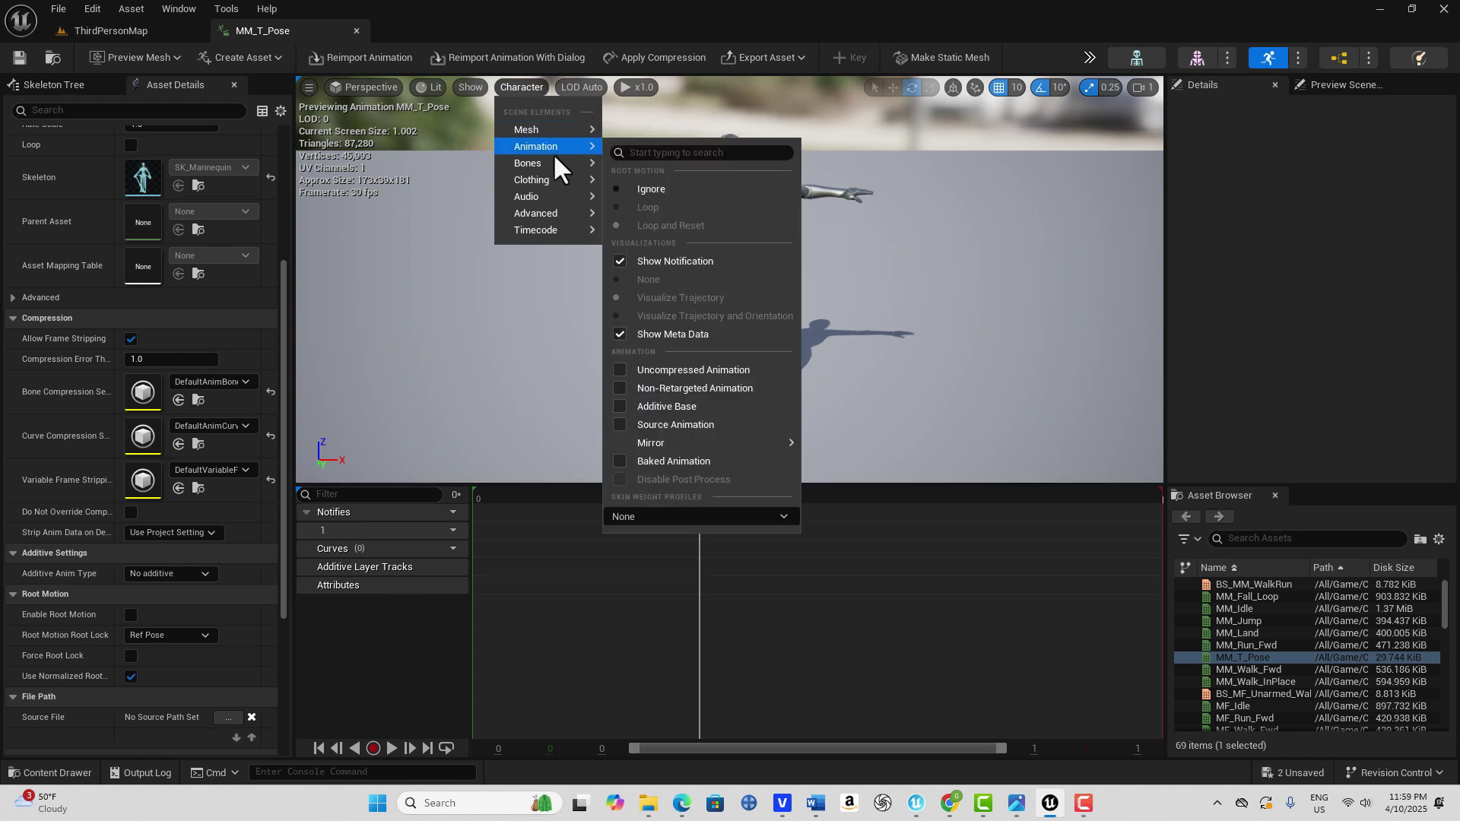
{"action": "mouse_move", "coordinate": [552, 165]}
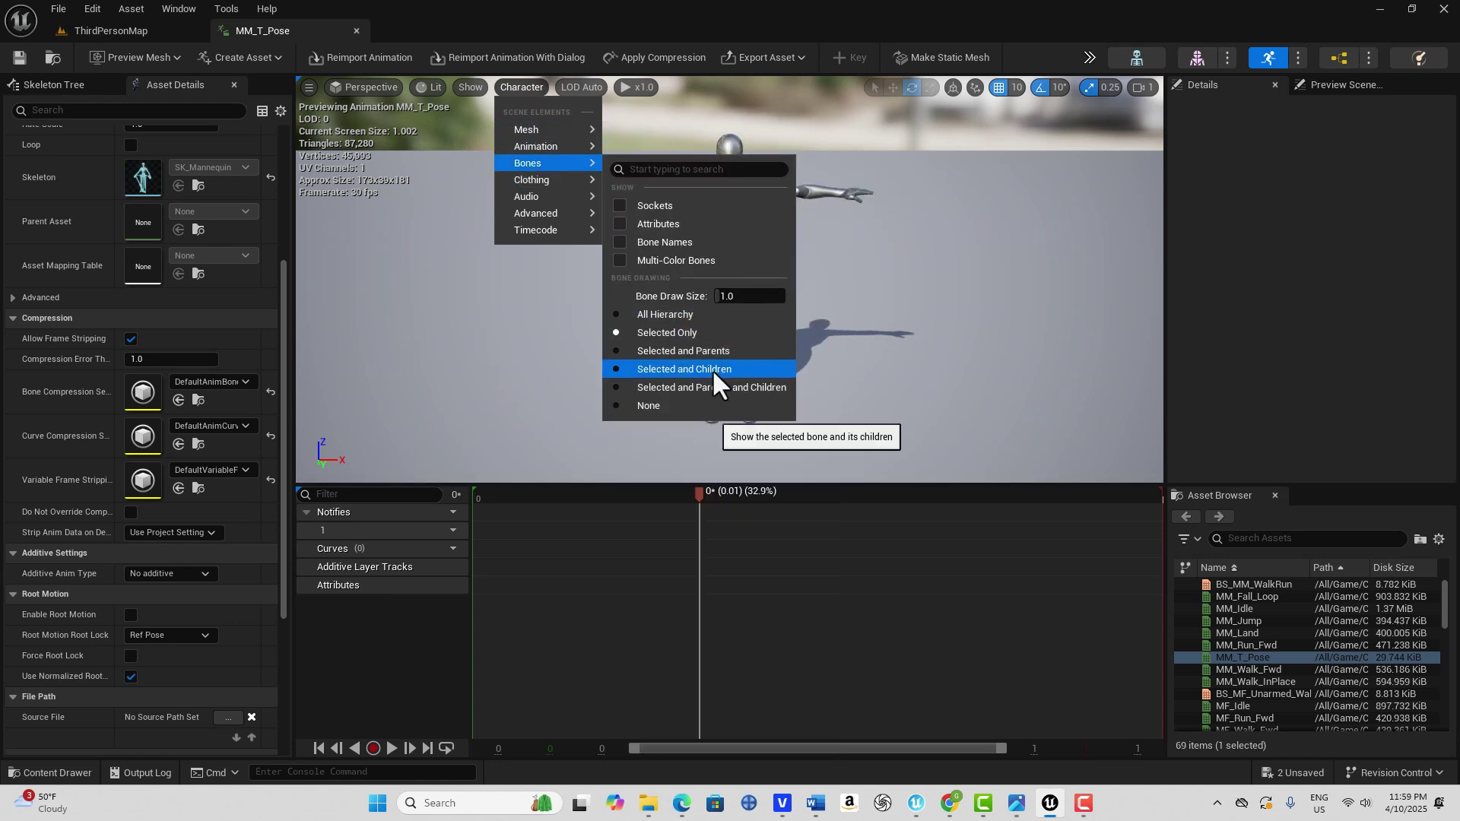
{"action": "left_click", "coordinate": [695, 313]}
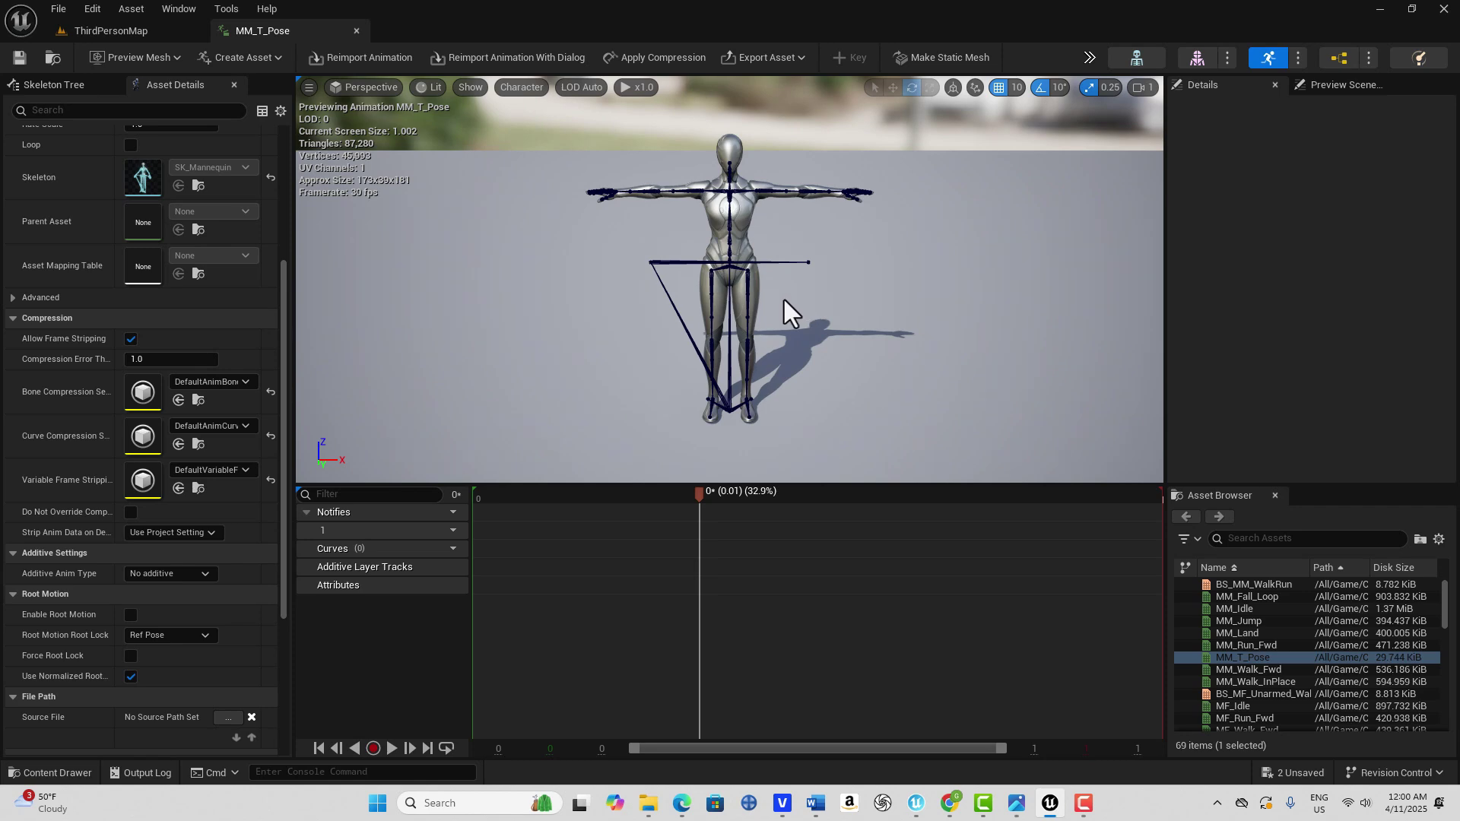
{"action": "left_click", "coordinate": [127, 29]}
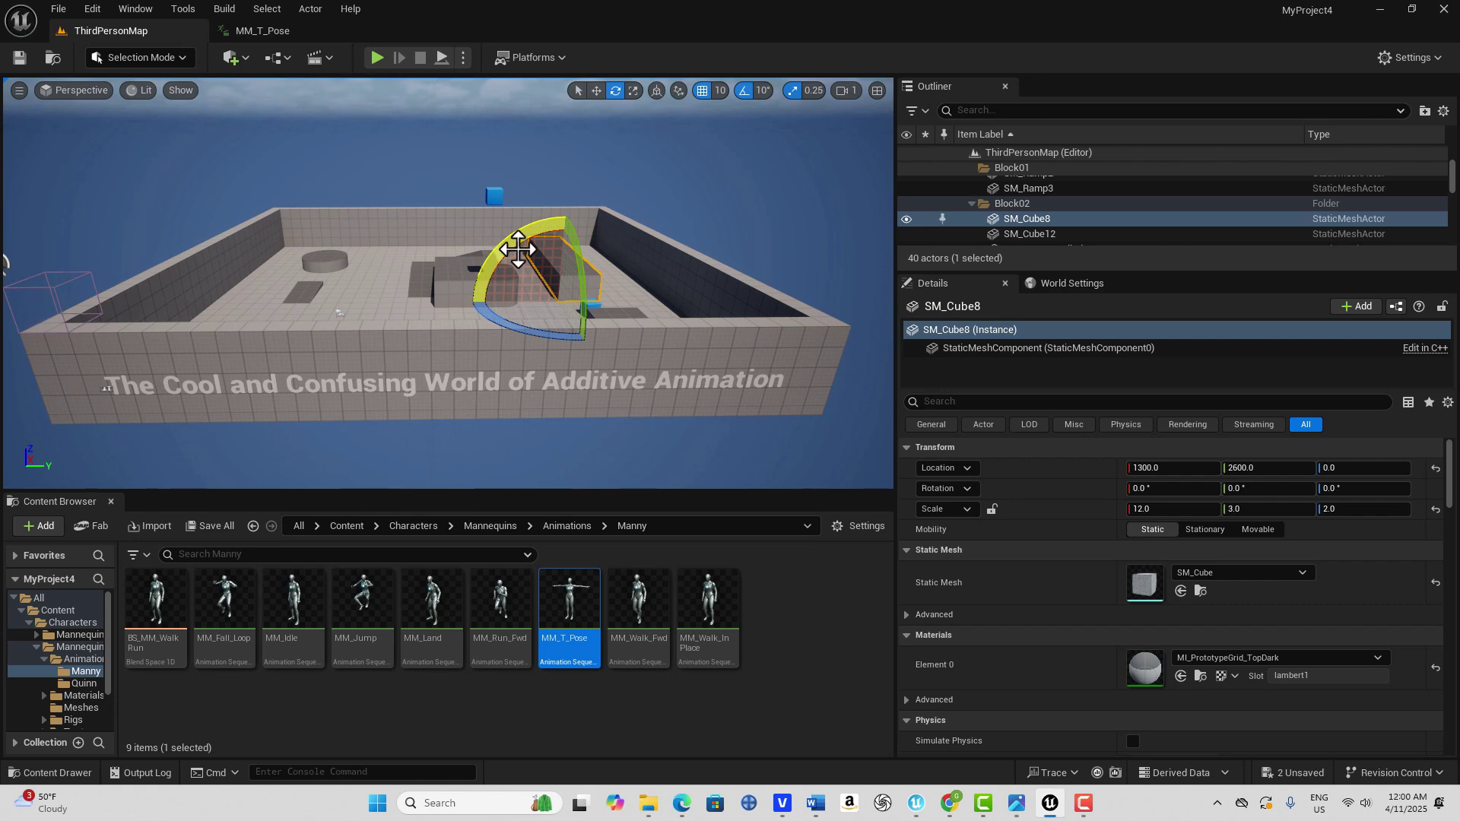
Raise SM_ChamferCube 30 units, slide it 40 along Y, then lower it along local Z
{"action": "right_click_drag", "start_coordinate": [559, 273], "coordinate": [563, 250]}
{"action": "right_click_drag", "start_coordinate": [346, 339], "coordinate": [349, 316]}
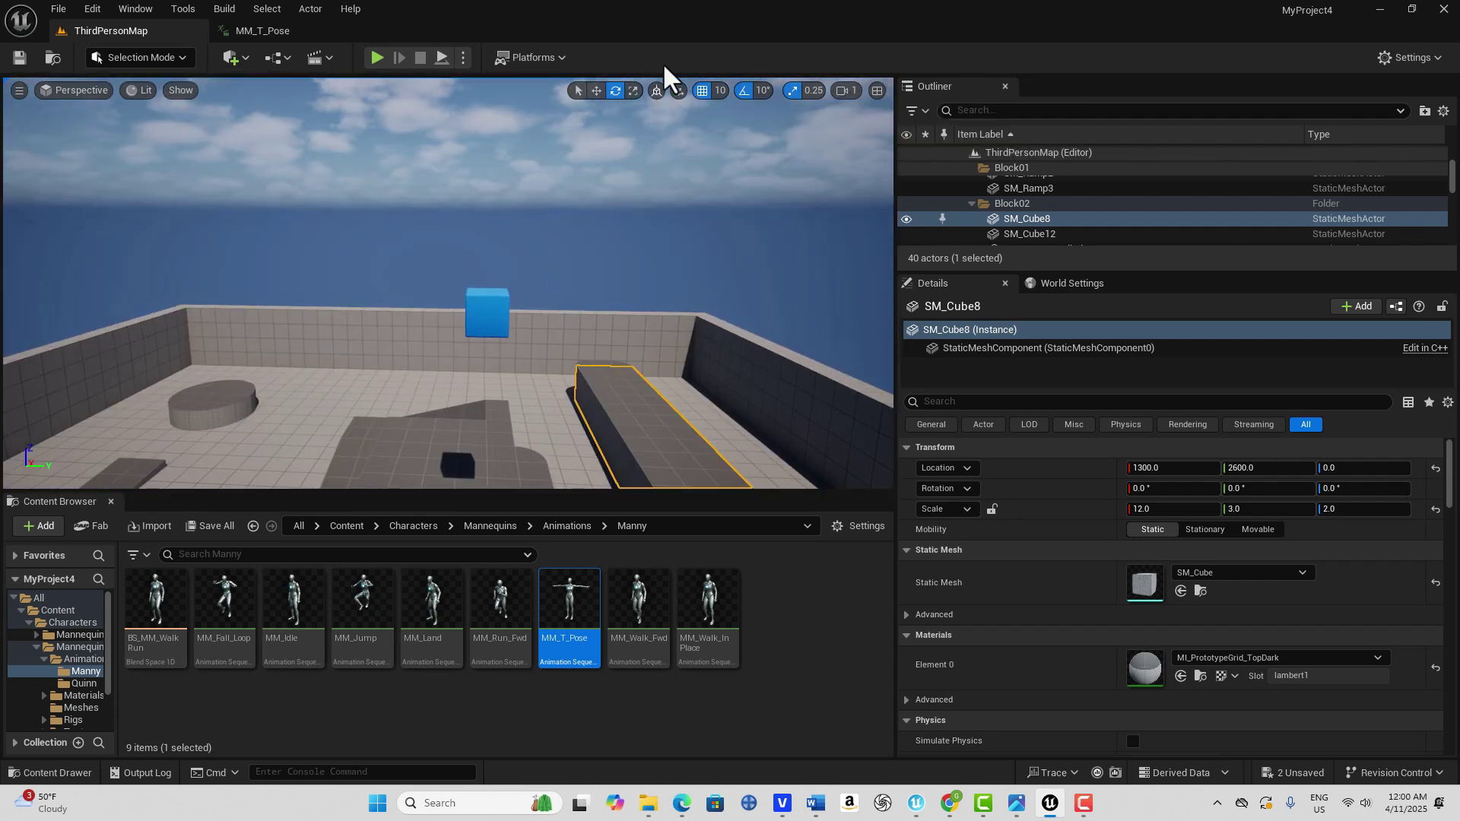
{"action": "left_click", "coordinate": [482, 308]}
{"action": "key", "text": "w"}
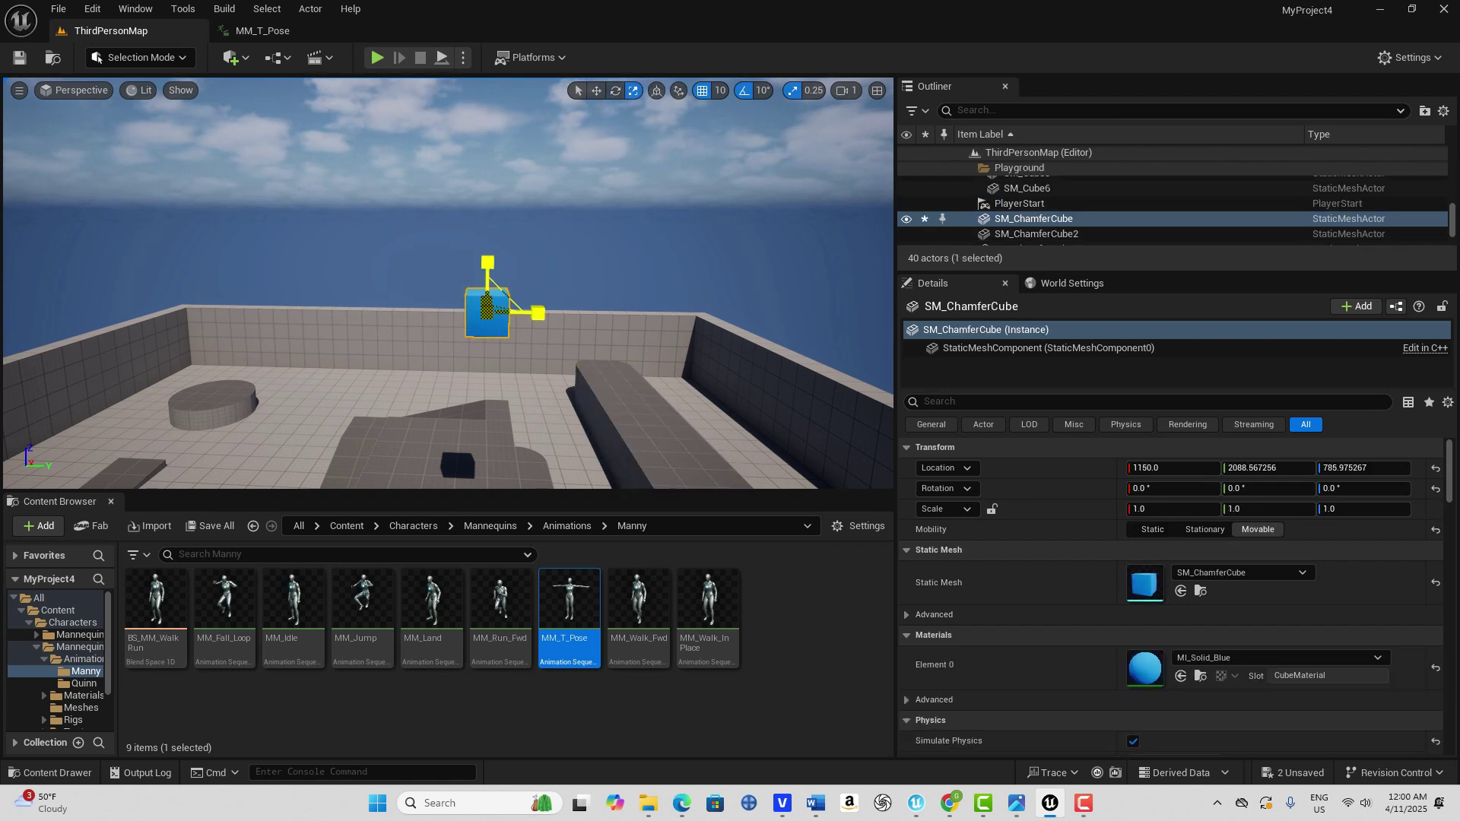
{"action": "left_click_drag", "start_coordinate": [484, 262], "coordinate": [487, 251]}
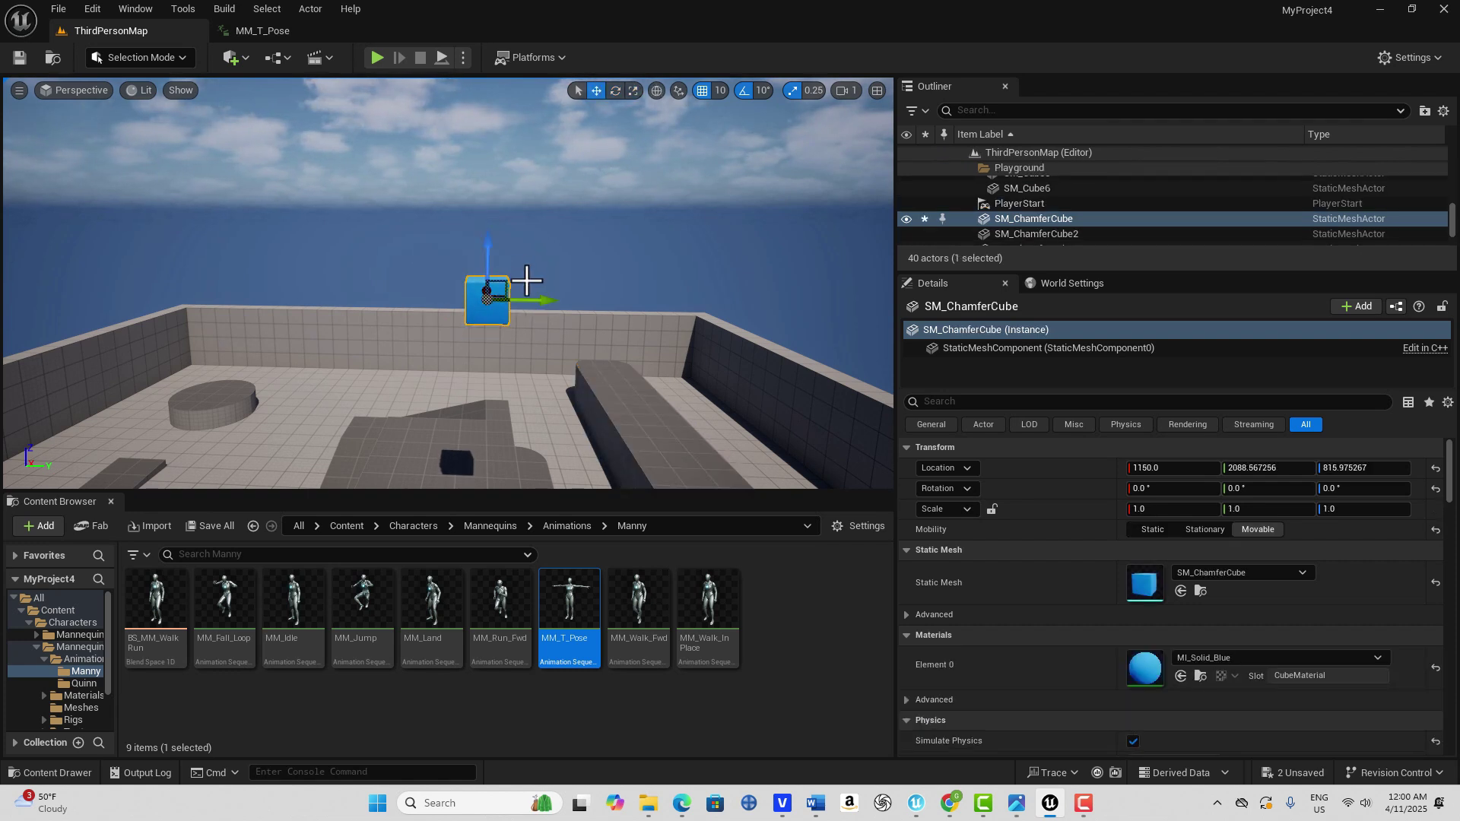
{"action": "left_click_drag", "start_coordinate": [541, 298], "coordinate": [511, 293]}
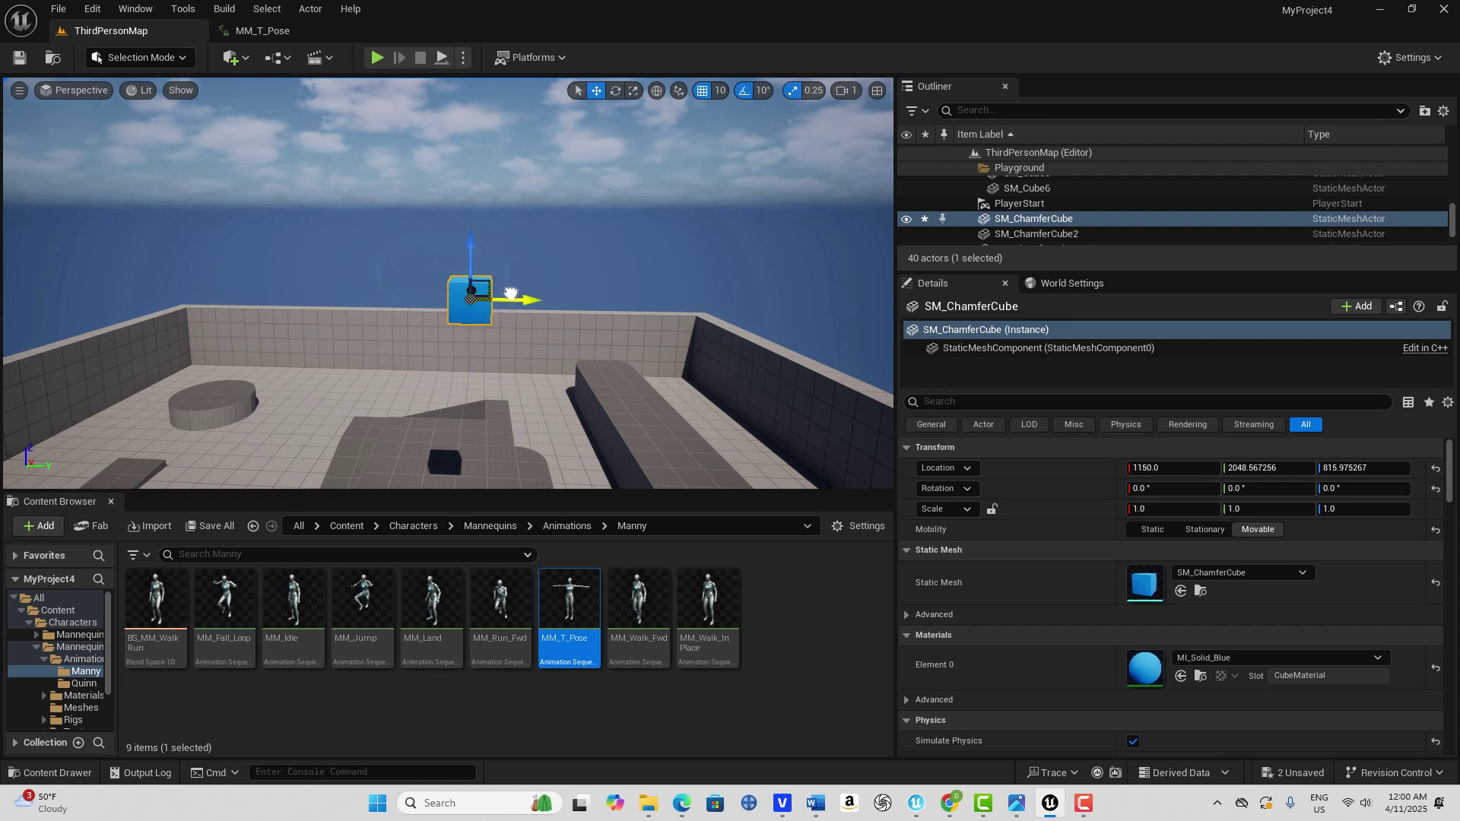
{"action": "left_click", "coordinate": [654, 92]}
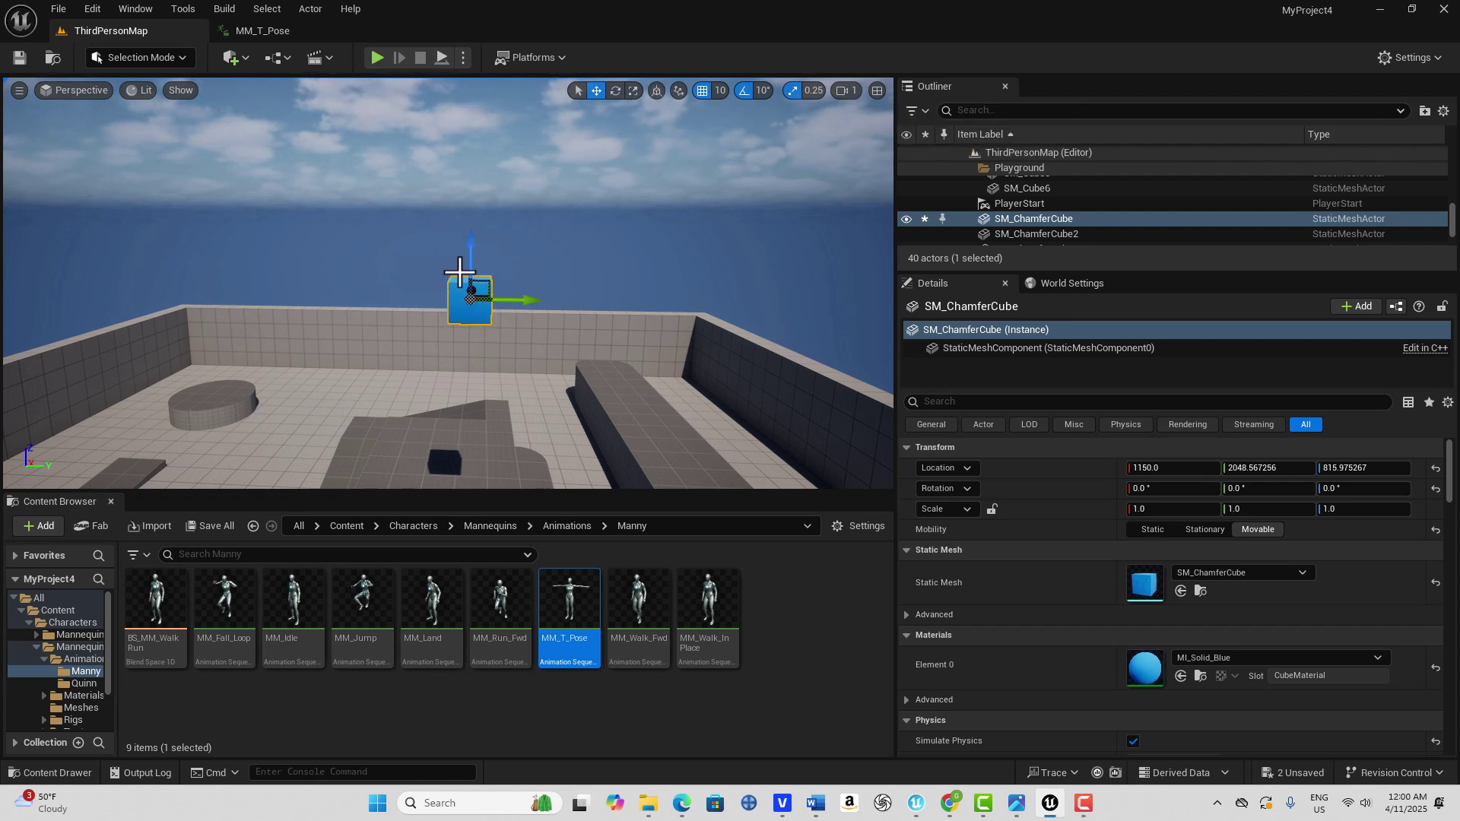
{"action": "left_click_drag", "start_coordinate": [463, 271], "coordinate": [524, 282]}
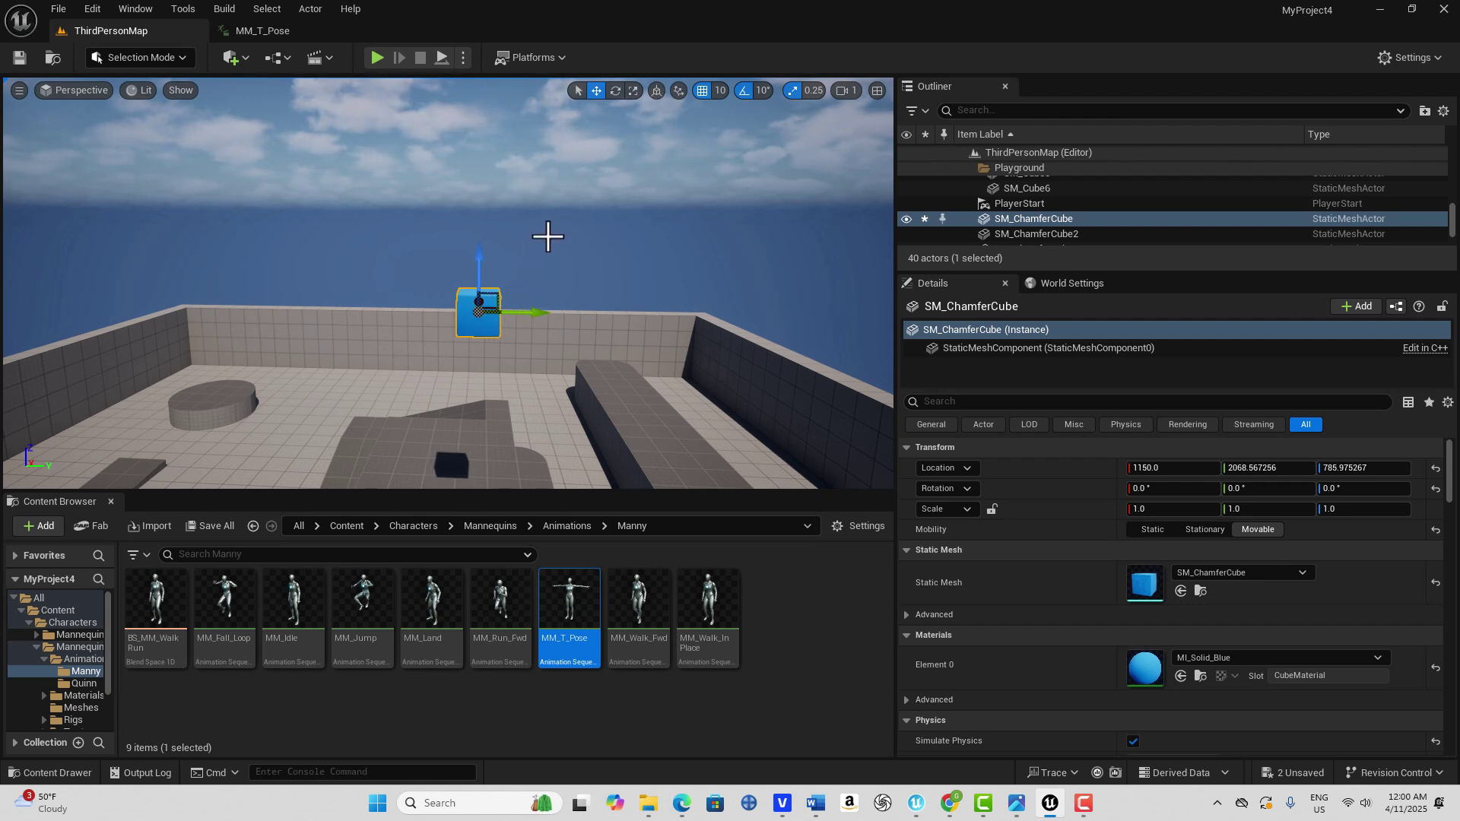
Rotate the cube 40° around X in local space, then further around X in world space
{"action": "key", "text": "e"}
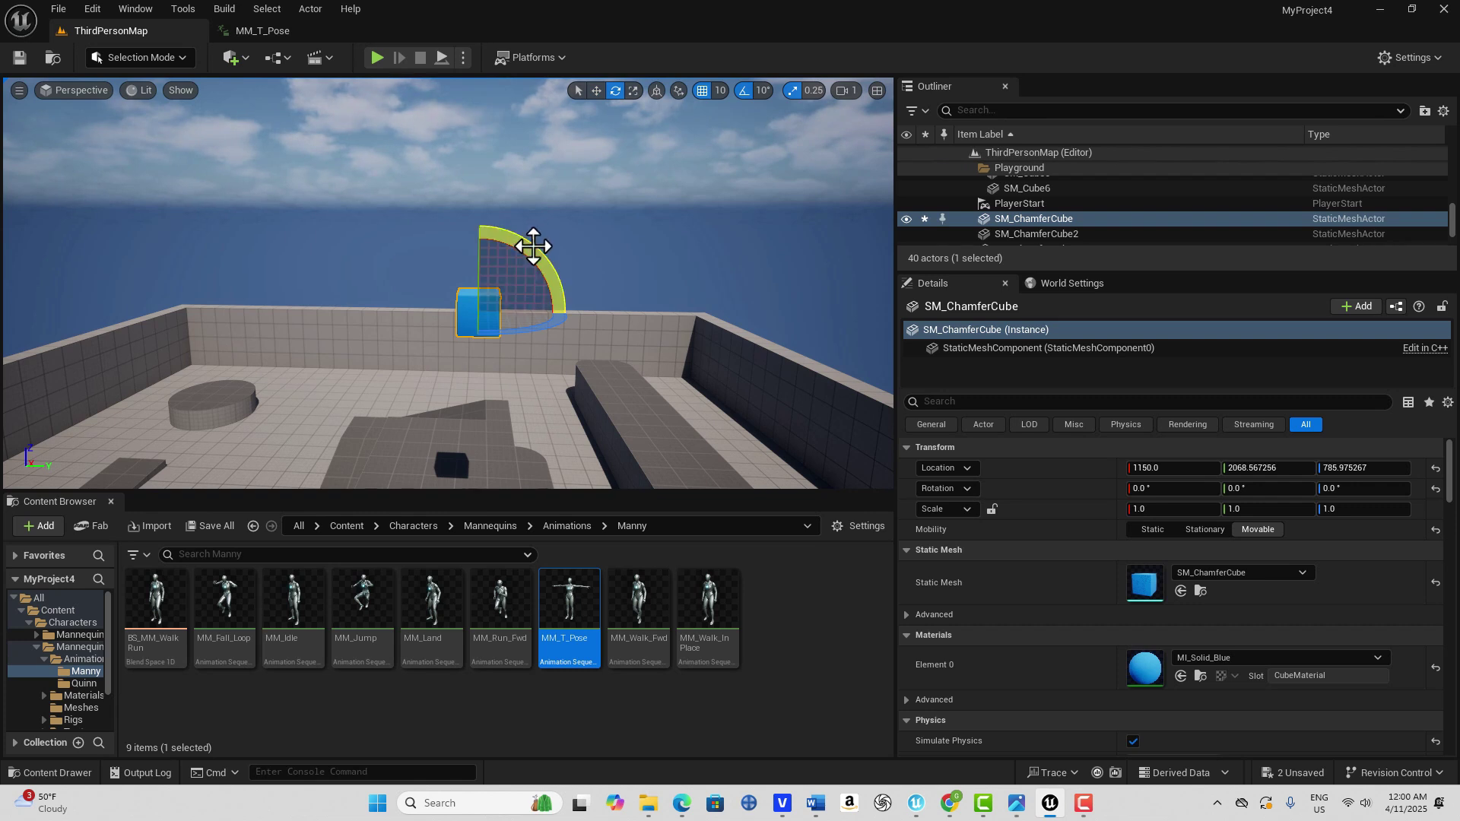
{"action": "mouse_move", "coordinate": [520, 245]}
{"action": "left_mouse_down"}
{"action": "mouse_move", "coordinate": [559, 260]}
{"action": "mouse_move", "coordinate": [522, 245]}
{"action": "mouse_move", "coordinate": [531, 238]}
{"action": "left_mouse_up"}
{"action": "left_click", "coordinate": [654, 92]}
{"action": "left_click_drag", "start_coordinate": [522, 244], "coordinate": [479, 220]}
{"action": "left_click", "coordinate": [559, 308]}
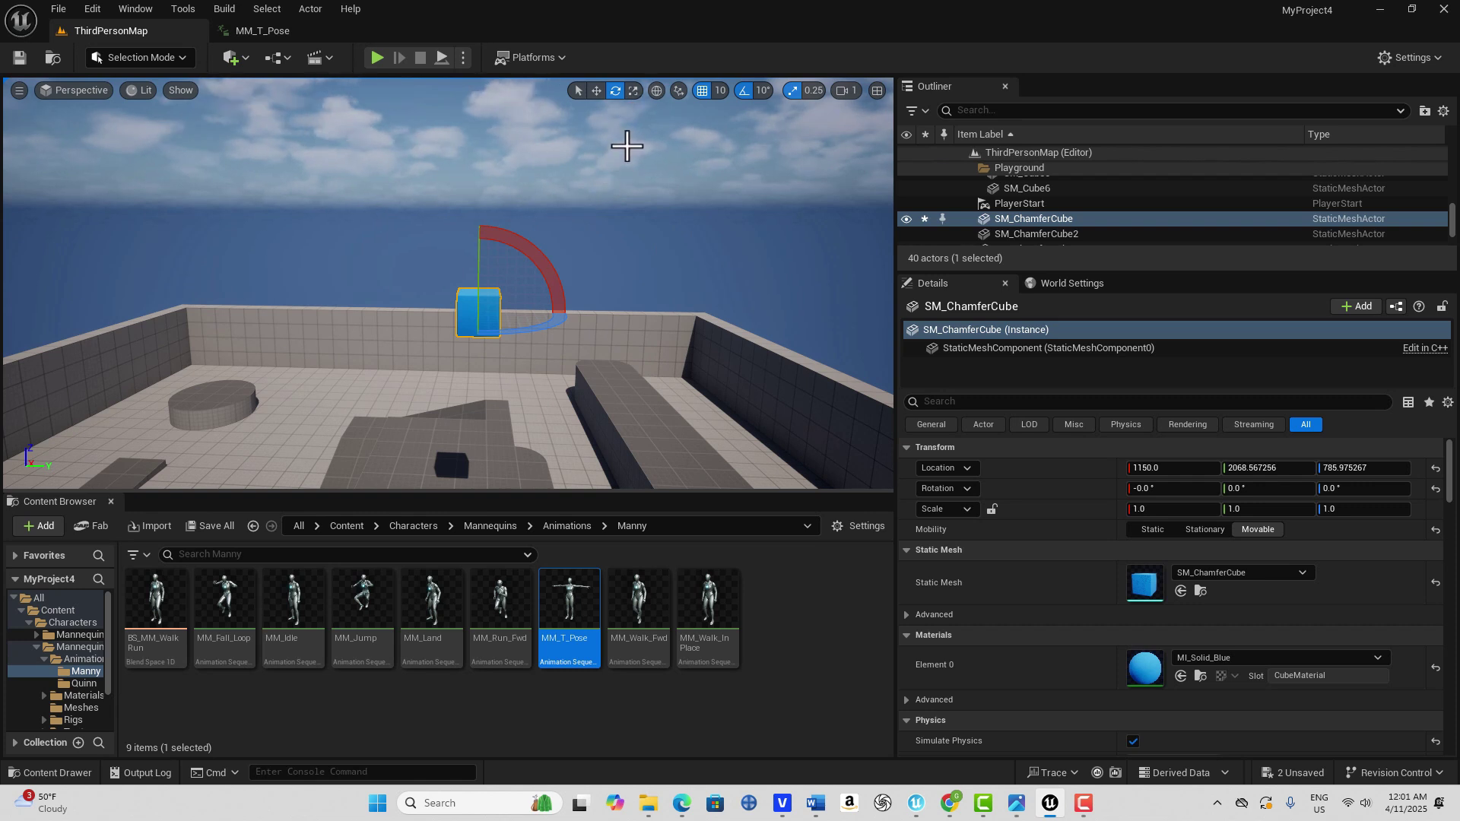
{"action": "left_click_drag", "start_coordinate": [518, 244], "coordinate": [566, 262]}
Select the tilted cube in Translate mode and move it down world Z and along its local axis
{"action": "left_click", "coordinate": [505, 228]}
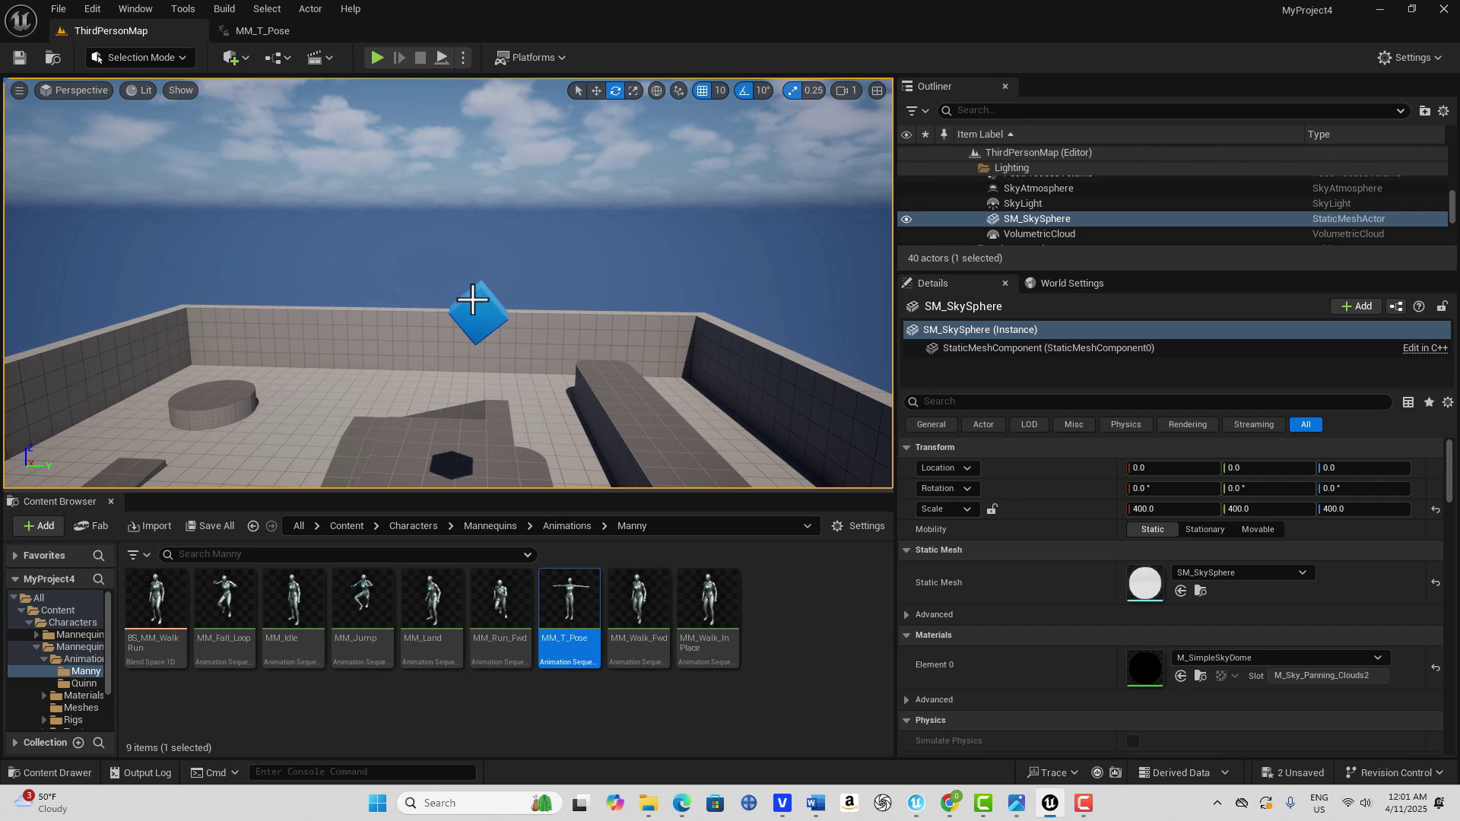
{"action": "left_click", "coordinate": [658, 91]}
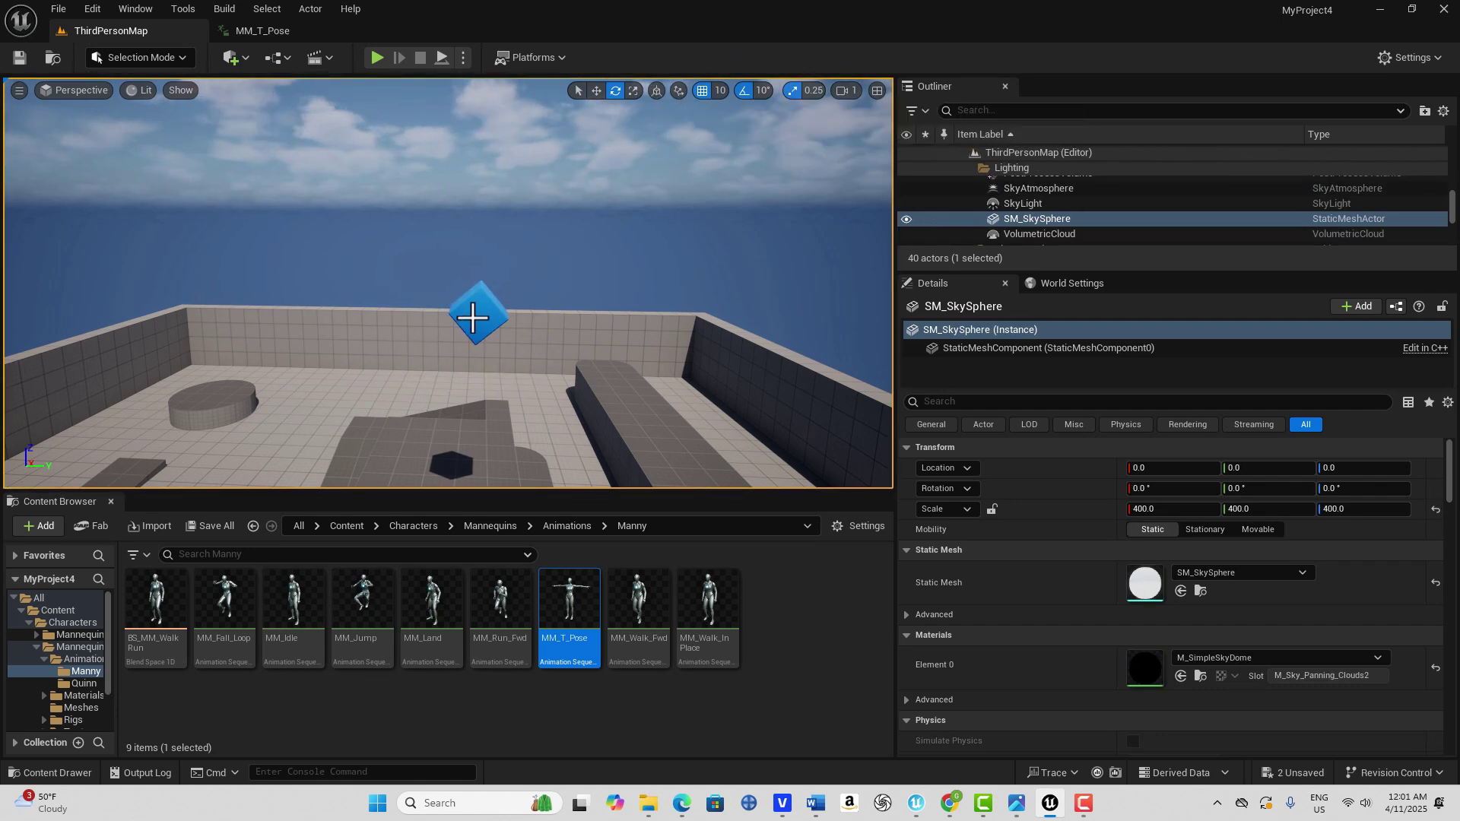
{"action": "left_click", "coordinate": [479, 312]}
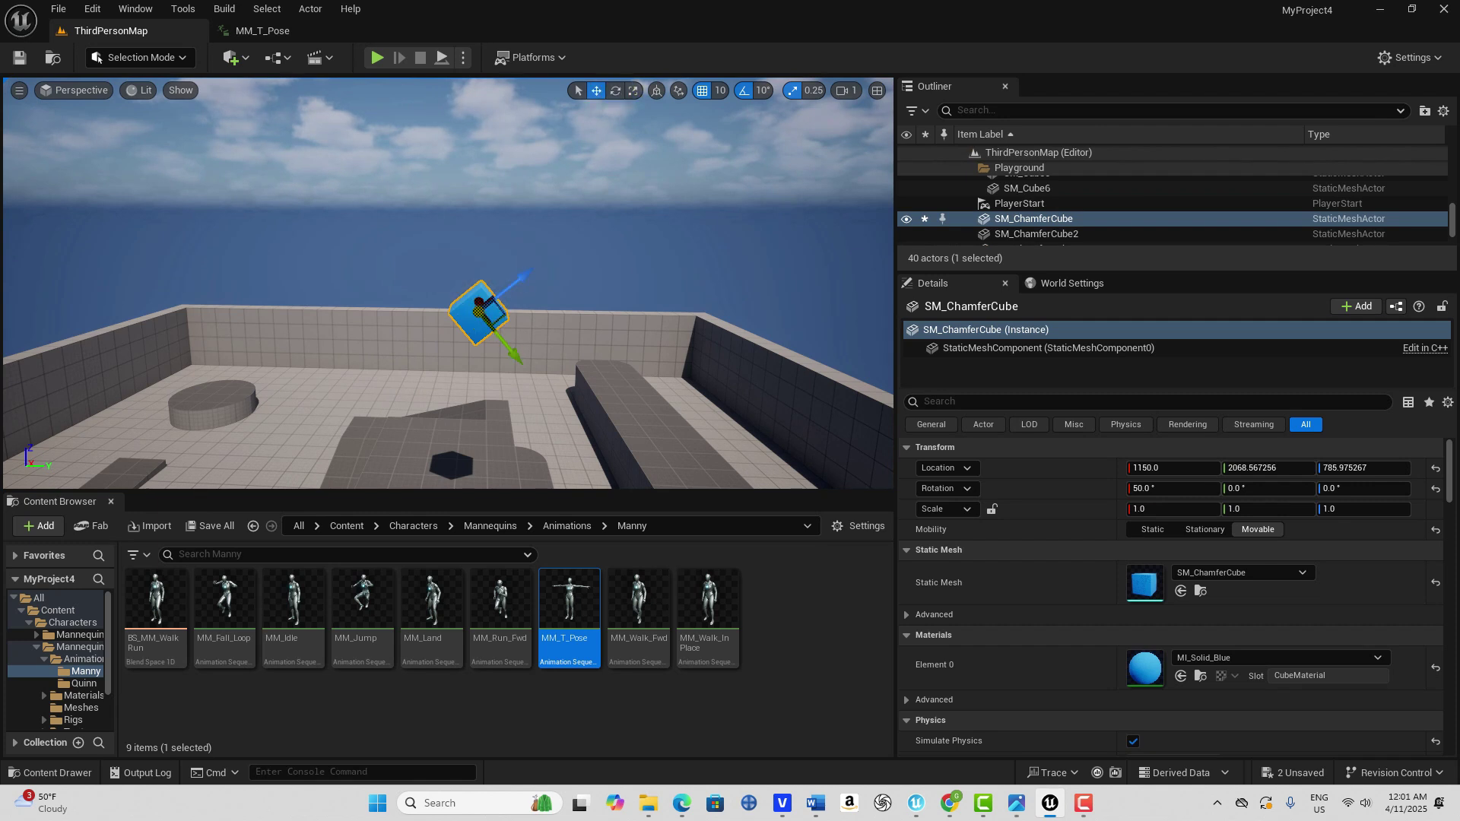
{"action": "key", "text": "w"}
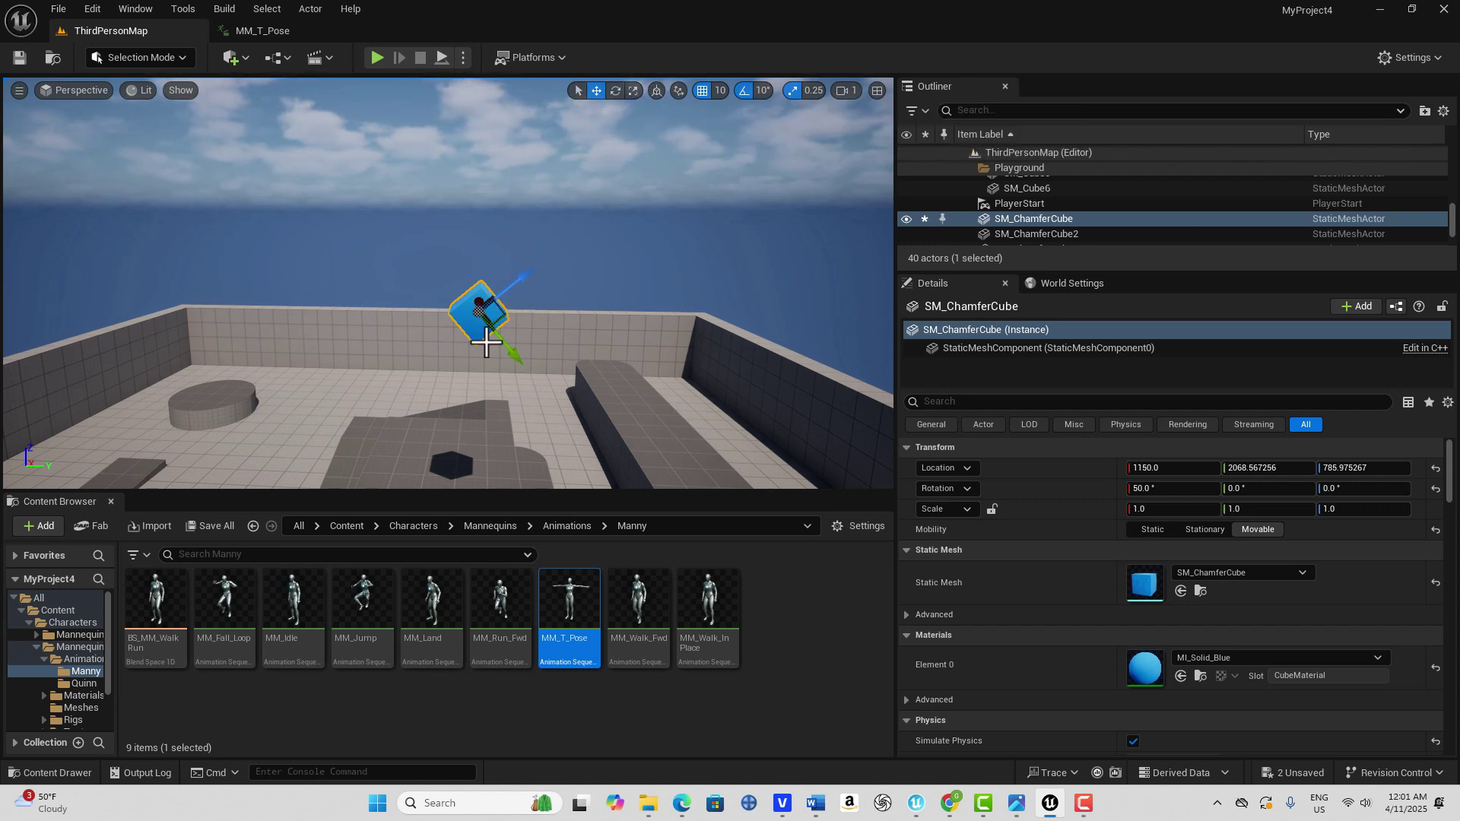
{"action": "left_click", "coordinate": [657, 93]}
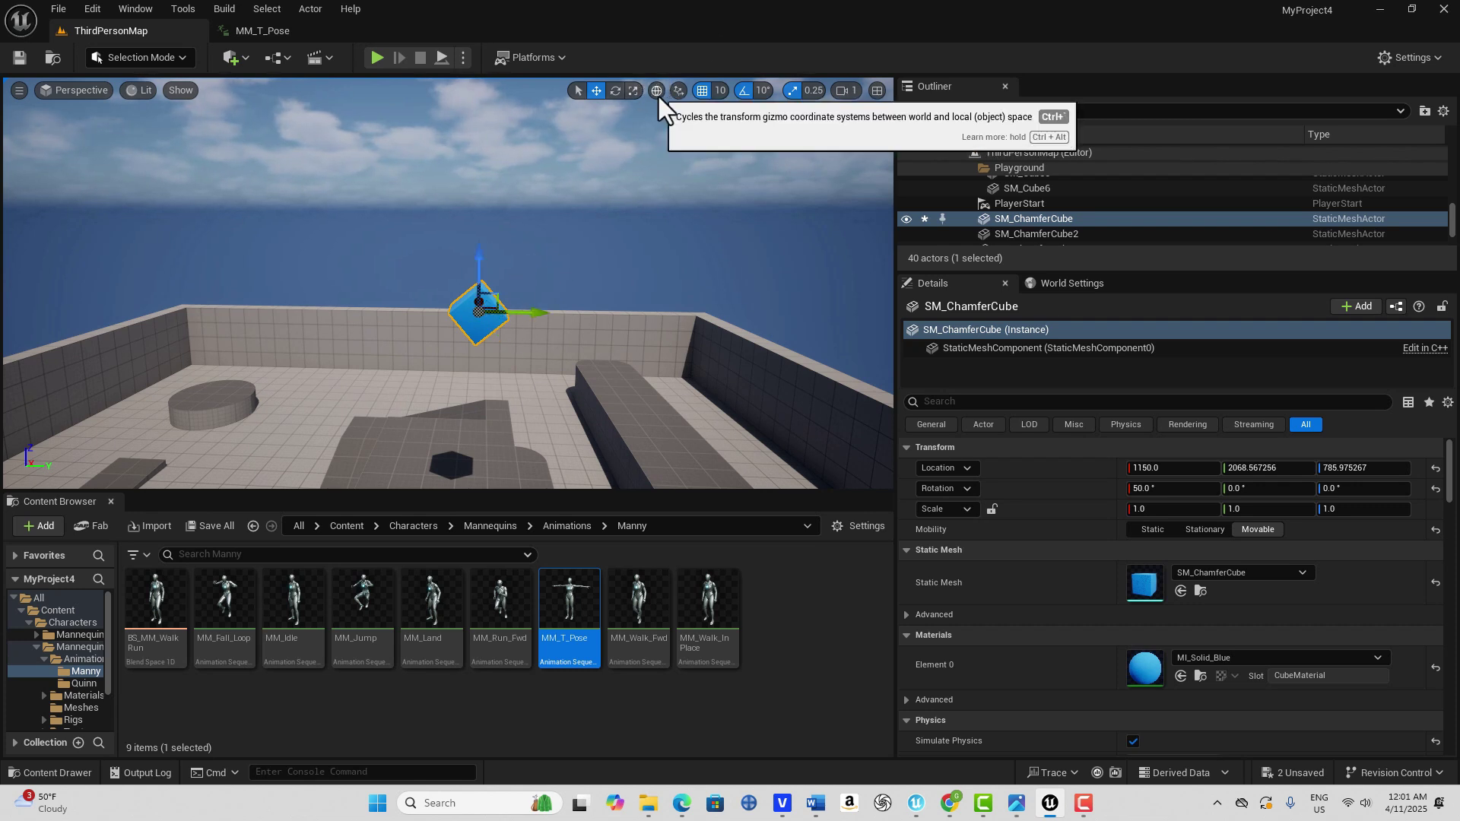
{"action": "left_click_drag", "start_coordinate": [478, 258], "coordinate": [479, 296]}
{"action": "left_click", "coordinate": [655, 92]}
{"action": "left_click_drag", "start_coordinate": [525, 295], "coordinate": [547, 261]}
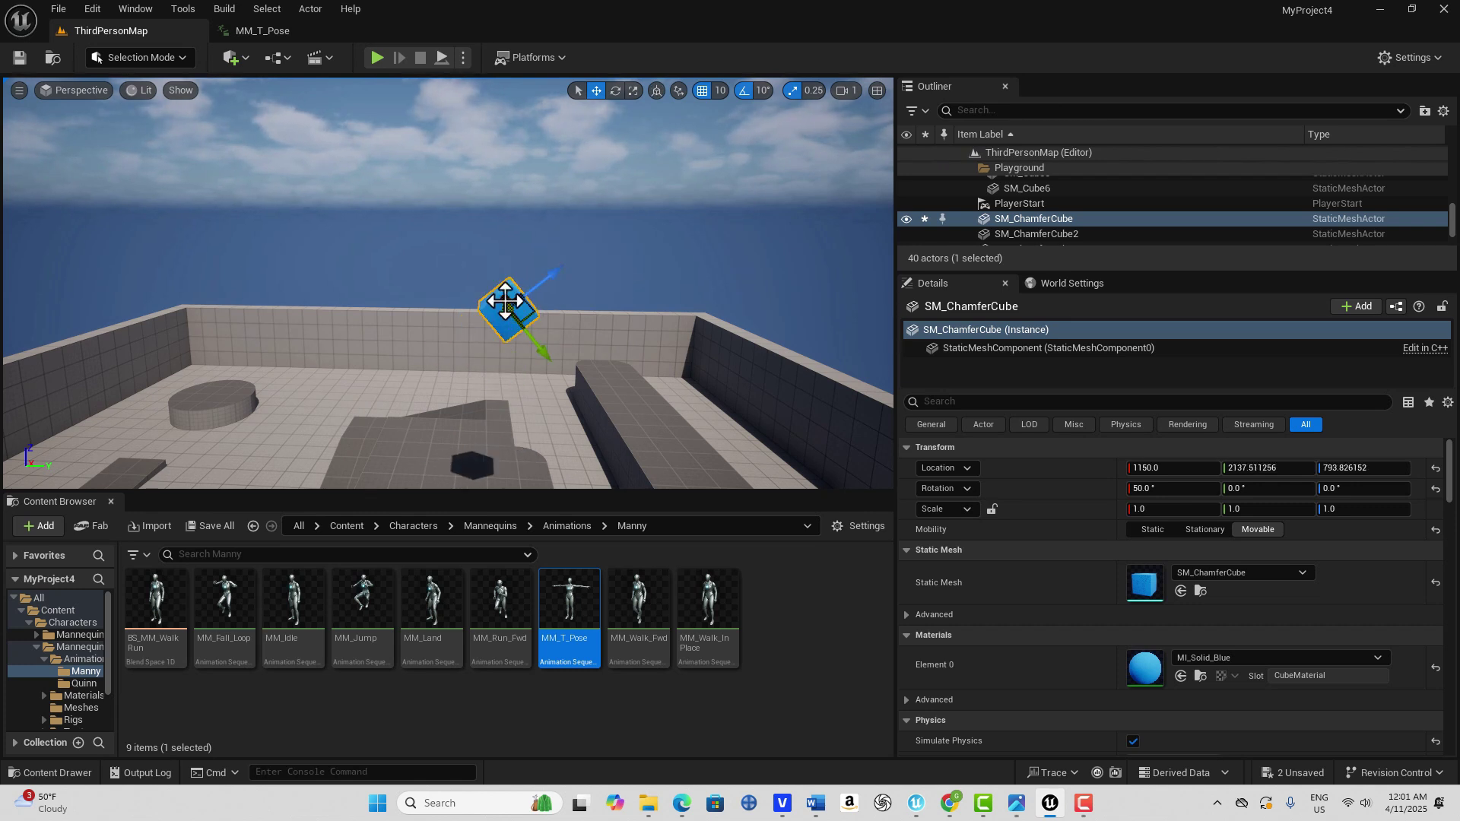
Toggle world/local space and slide the cube to Y 2091.55, Z 745.26
{"action": "left_click", "coordinate": [656, 91]}
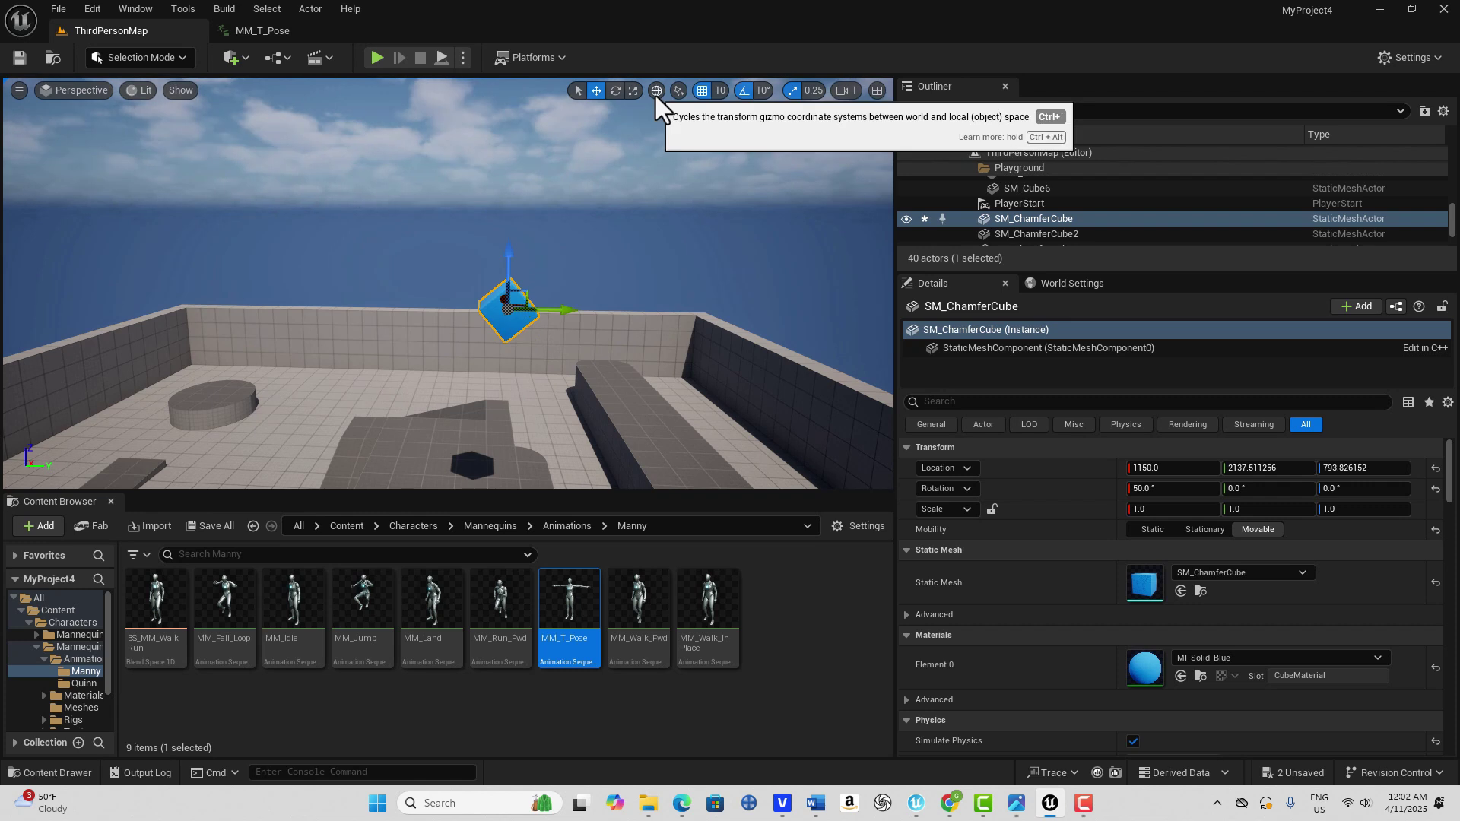
{"action": "left_click", "coordinate": [655, 93]}
{"action": "left_click", "coordinate": [656, 92]}
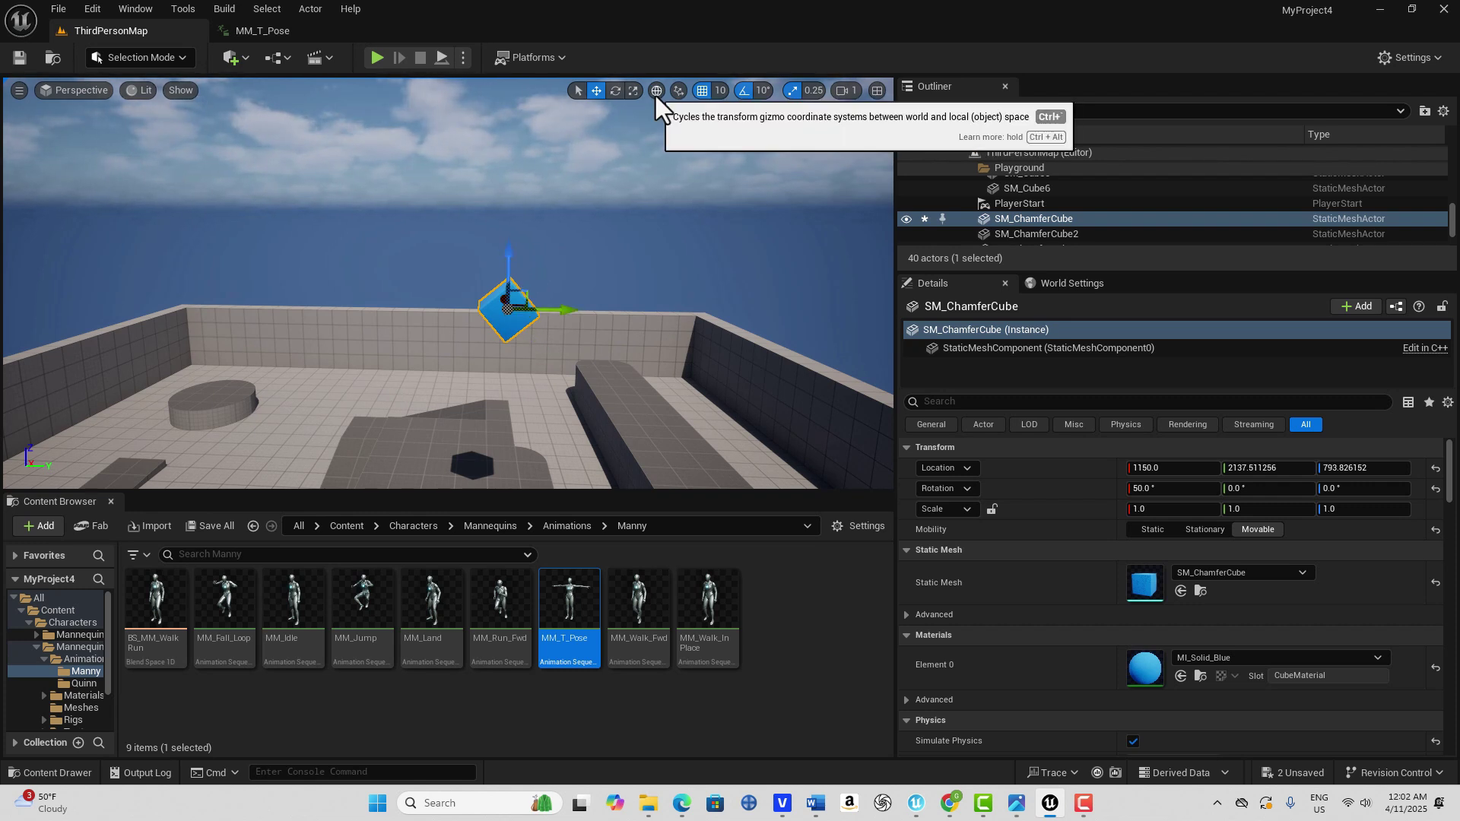
{"action": "left_click", "coordinate": [655, 94]}
{"action": "left_click", "coordinate": [656, 93]}
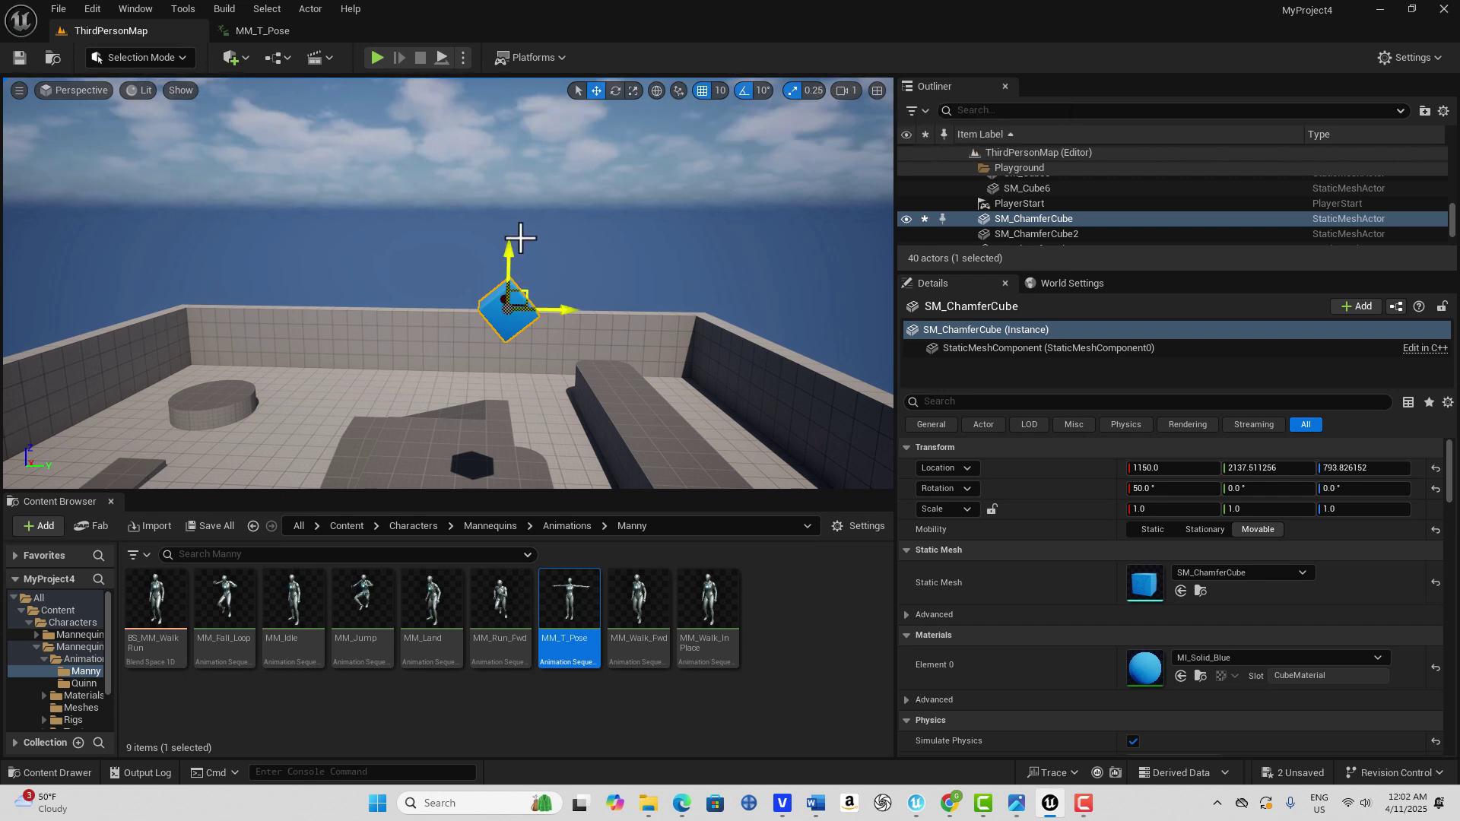
{"action": "mouse_move", "coordinate": [511, 257]}
{"action": "left_mouse_down"}
{"action": "mouse_move", "coordinate": [511, 163]}
{"action": "mouse_move", "coordinate": [511, 341]}
{"action": "mouse_move", "coordinate": [510, 201]}
{"action": "mouse_move", "coordinate": [509, 272]}
{"action": "left_mouse_up"}
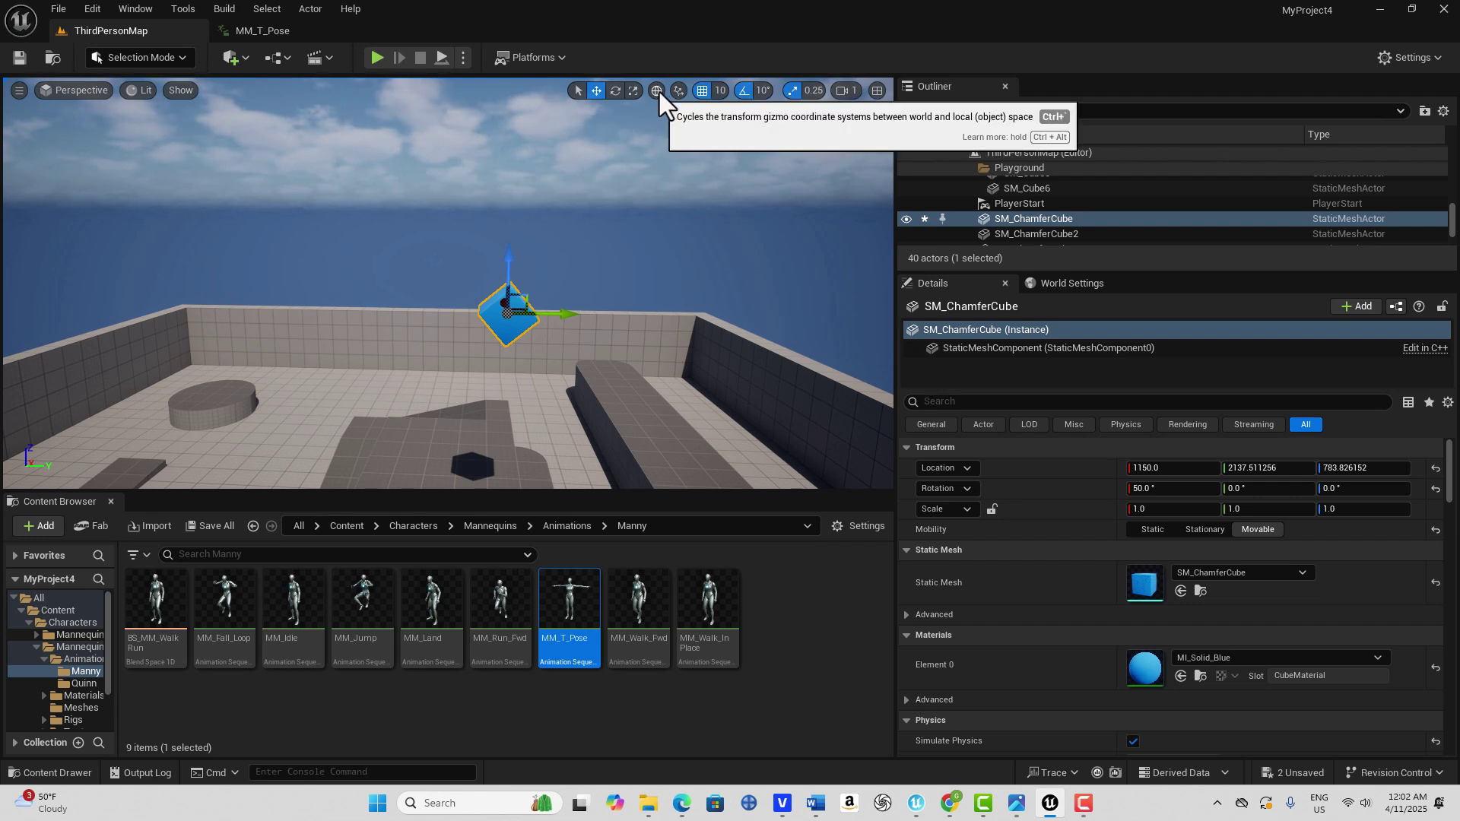
{"action": "key", "text": "ctrl+grave"}
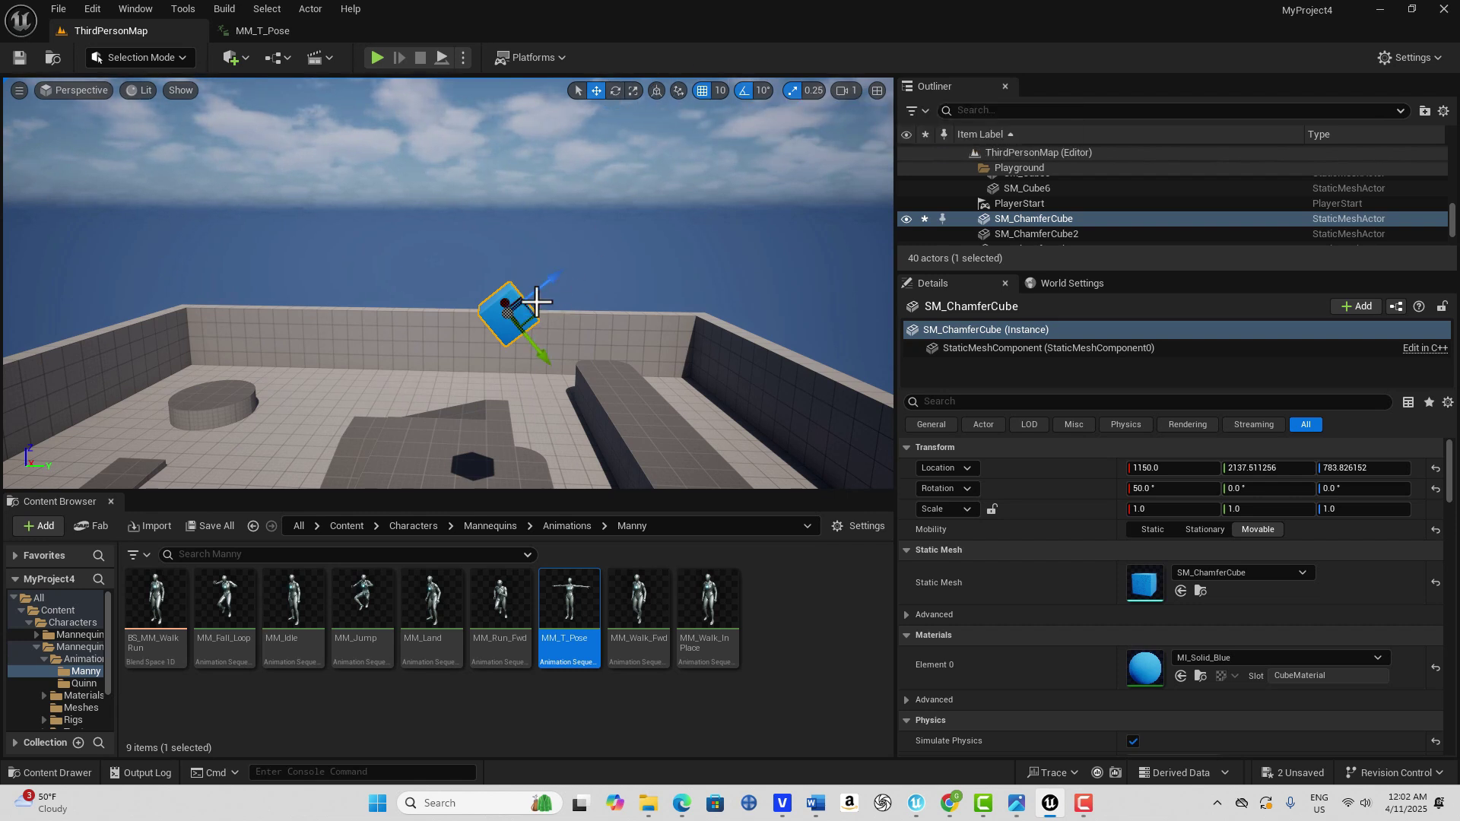
{"action": "mouse_move", "coordinate": [554, 281]}
{"action": "left_mouse_down"}
{"action": "mouse_move", "coordinate": [561, 270]}
{"action": "mouse_move", "coordinate": [552, 308]}
{"action": "left_mouse_up"}
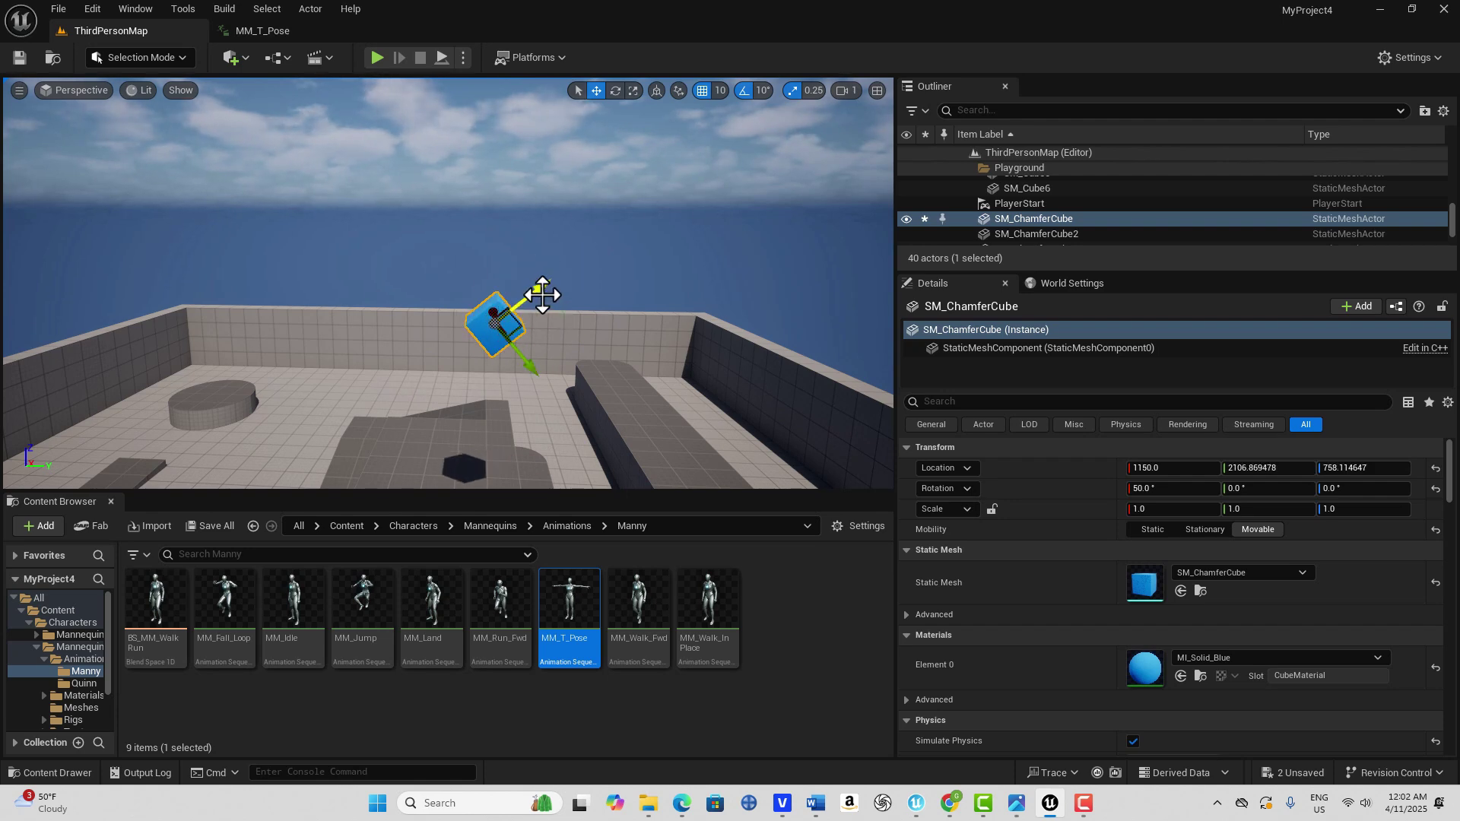
{"action": "left_click_drag", "start_coordinate": [506, 321], "coordinate": [500, 327]}
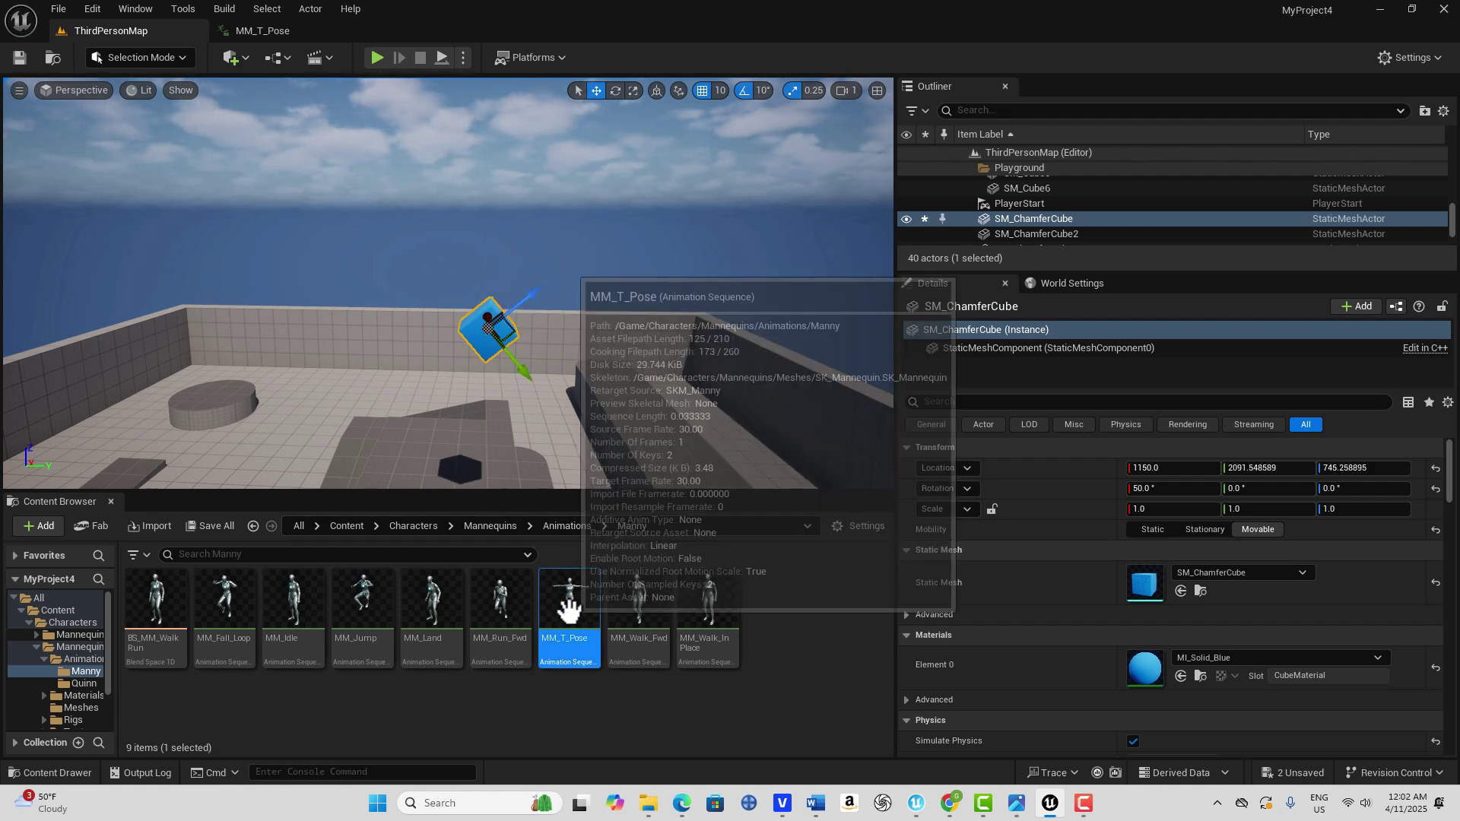
{"action": "mouse_move", "coordinate": [570, 606]}
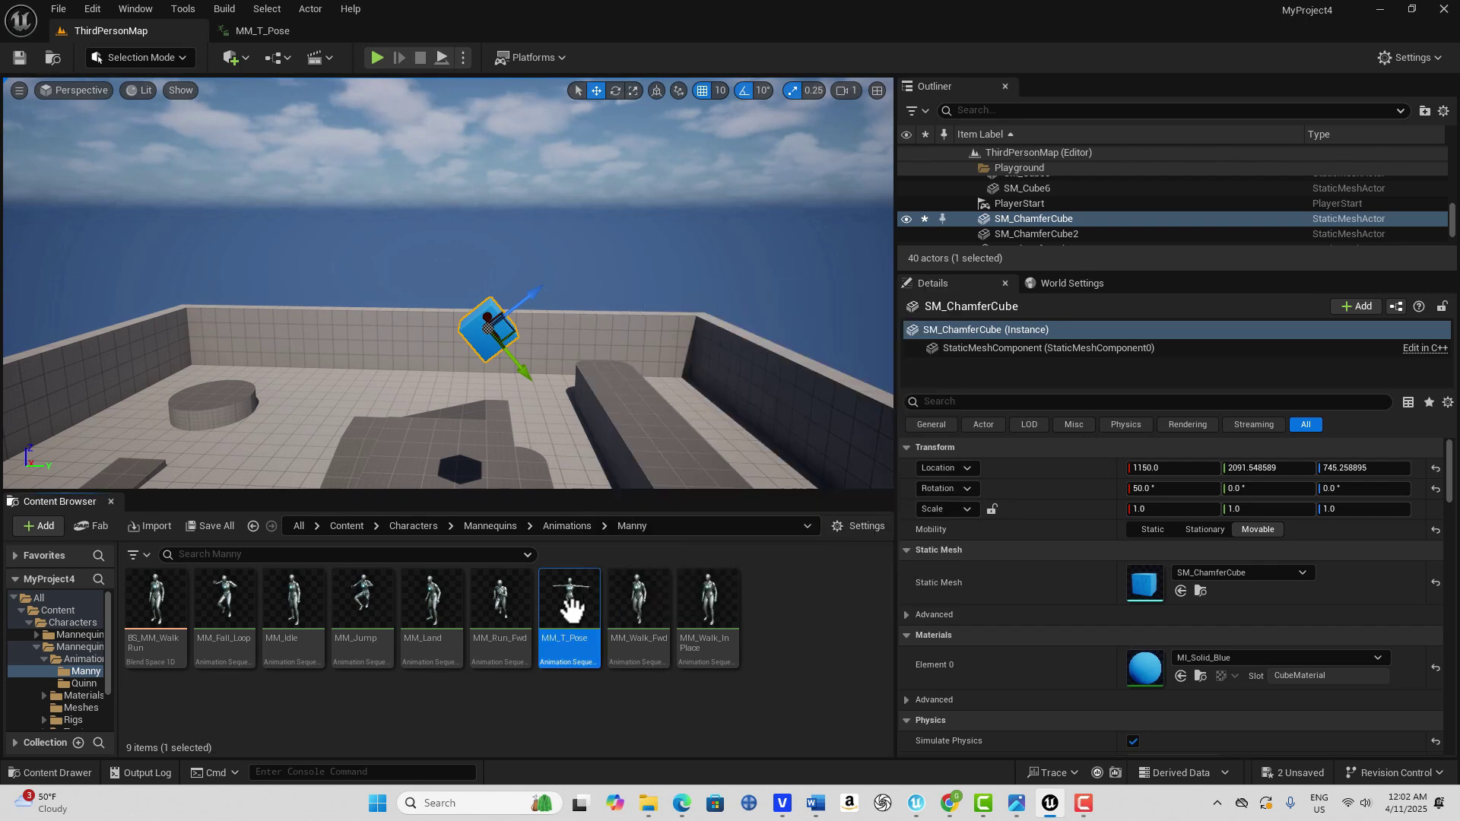
Open MM_T_Pose and set its Additive Anim Type to Mesh Space
{"action": "double_click", "coordinate": [570, 606]}
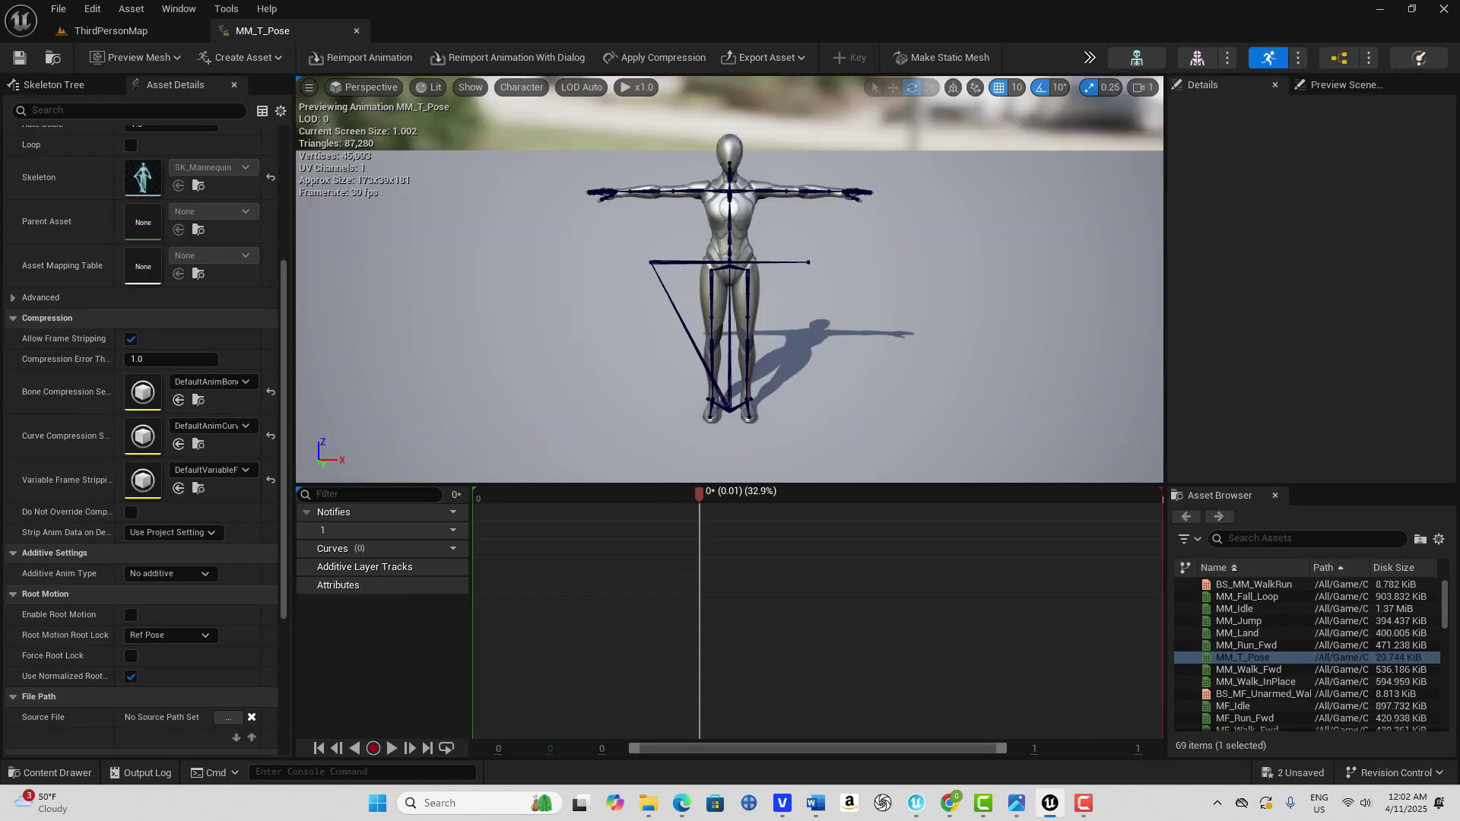
{"action": "left_click", "coordinate": [728, 411]}
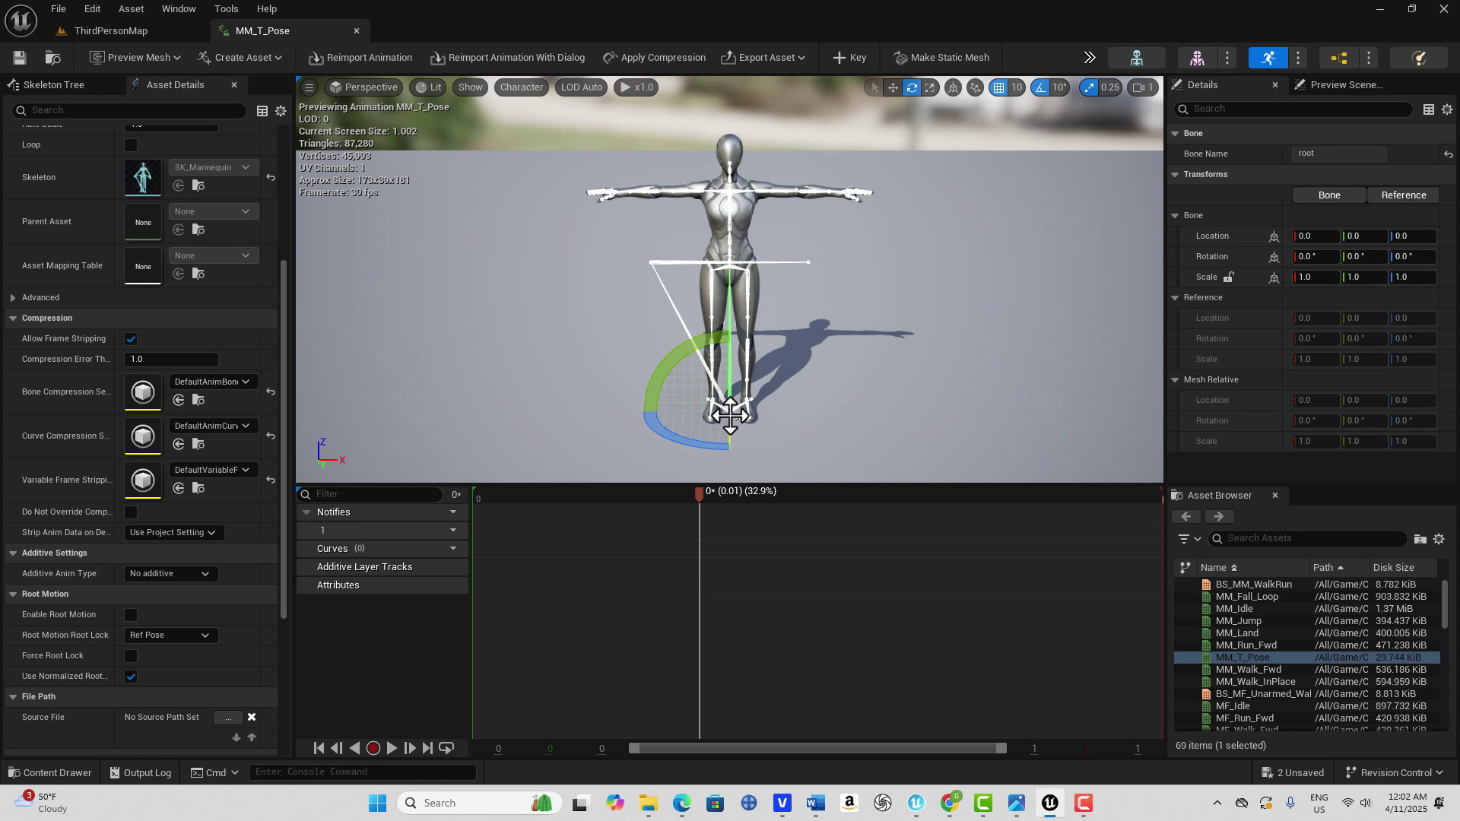
{"action": "left_click", "coordinate": [195, 574]}
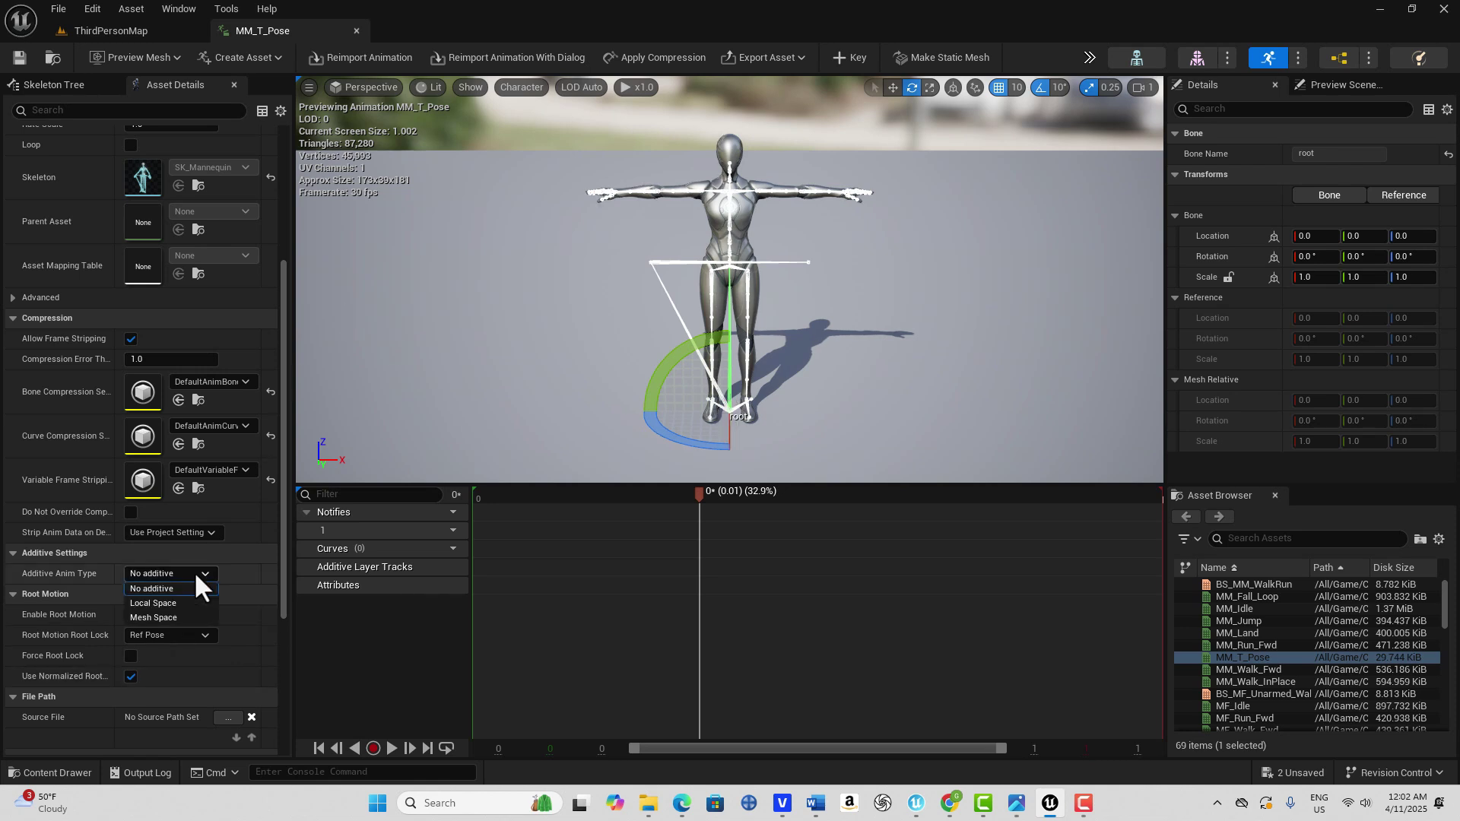
{"action": "left_click", "coordinate": [163, 618]}
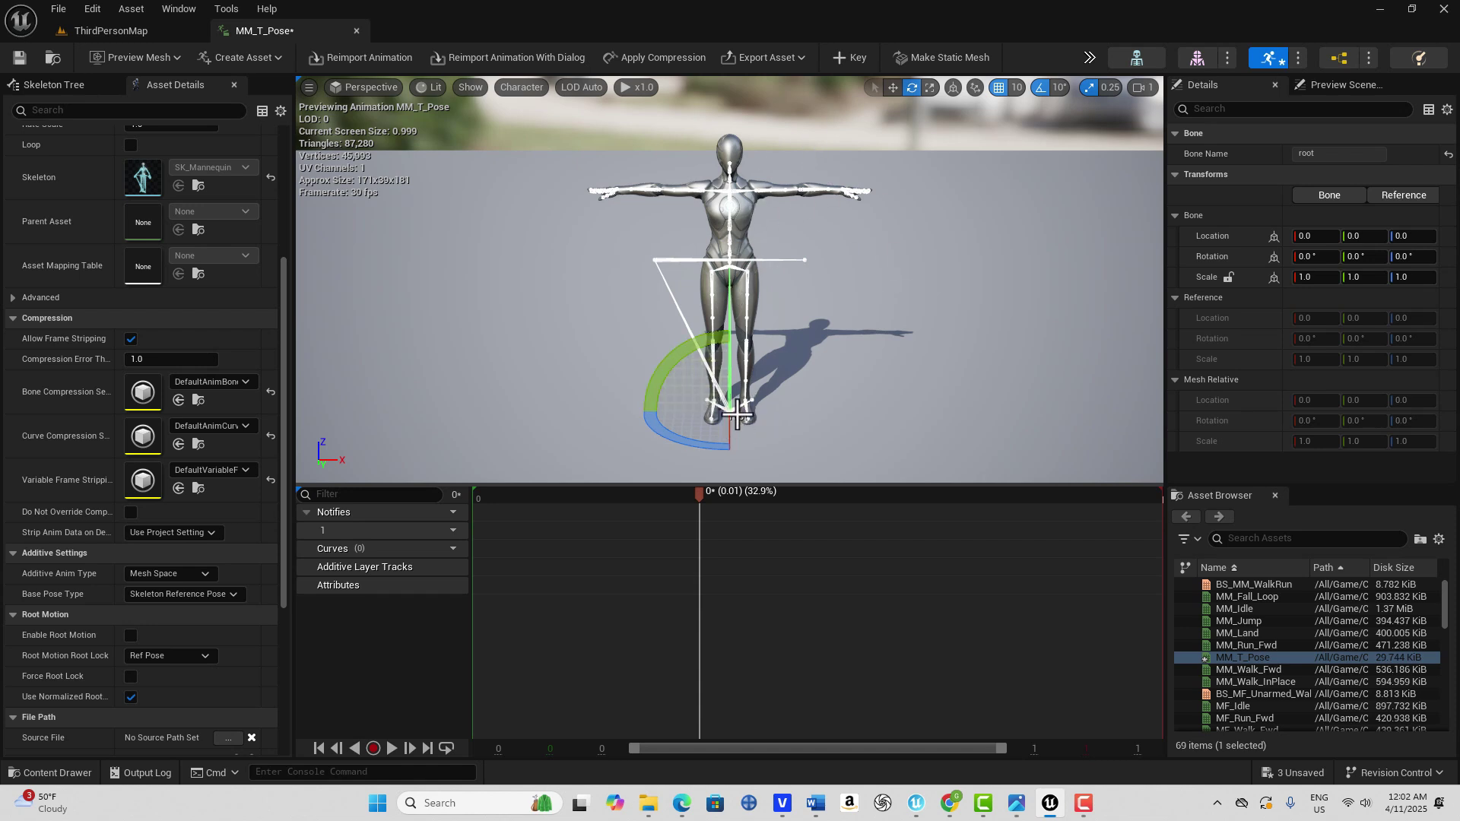
{"action": "left_click", "coordinate": [741, 364]}
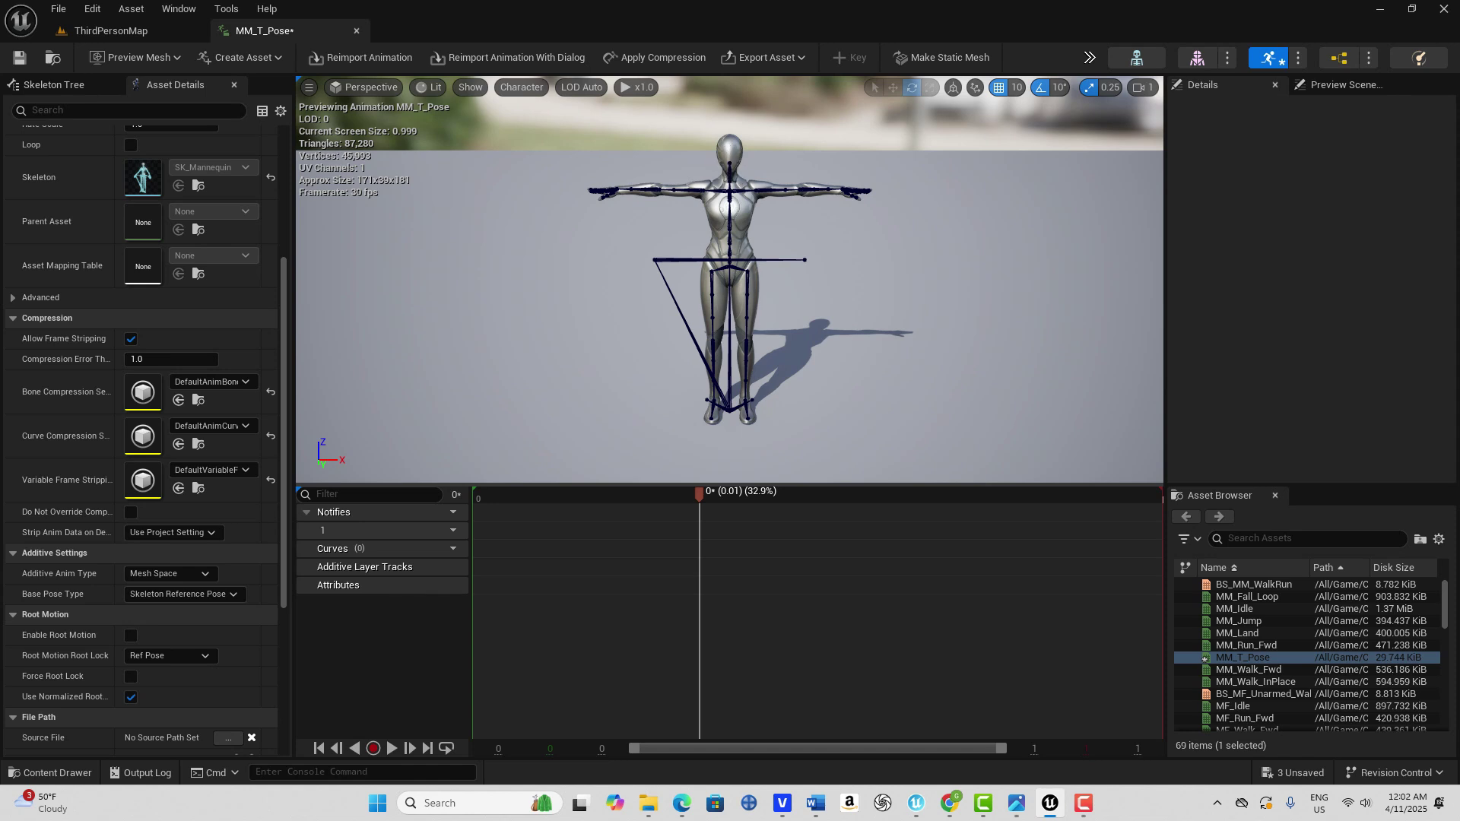
{"action": "left_click", "coordinate": [728, 171]}
{"action": "mouse_move", "coordinate": [722, 176]}
{"action": "left_mouse_down"}
{"action": "mouse_move", "coordinate": [666, 182]}
{"action": "mouse_move", "coordinate": [712, 181]}
{"action": "left_mouse_up"}
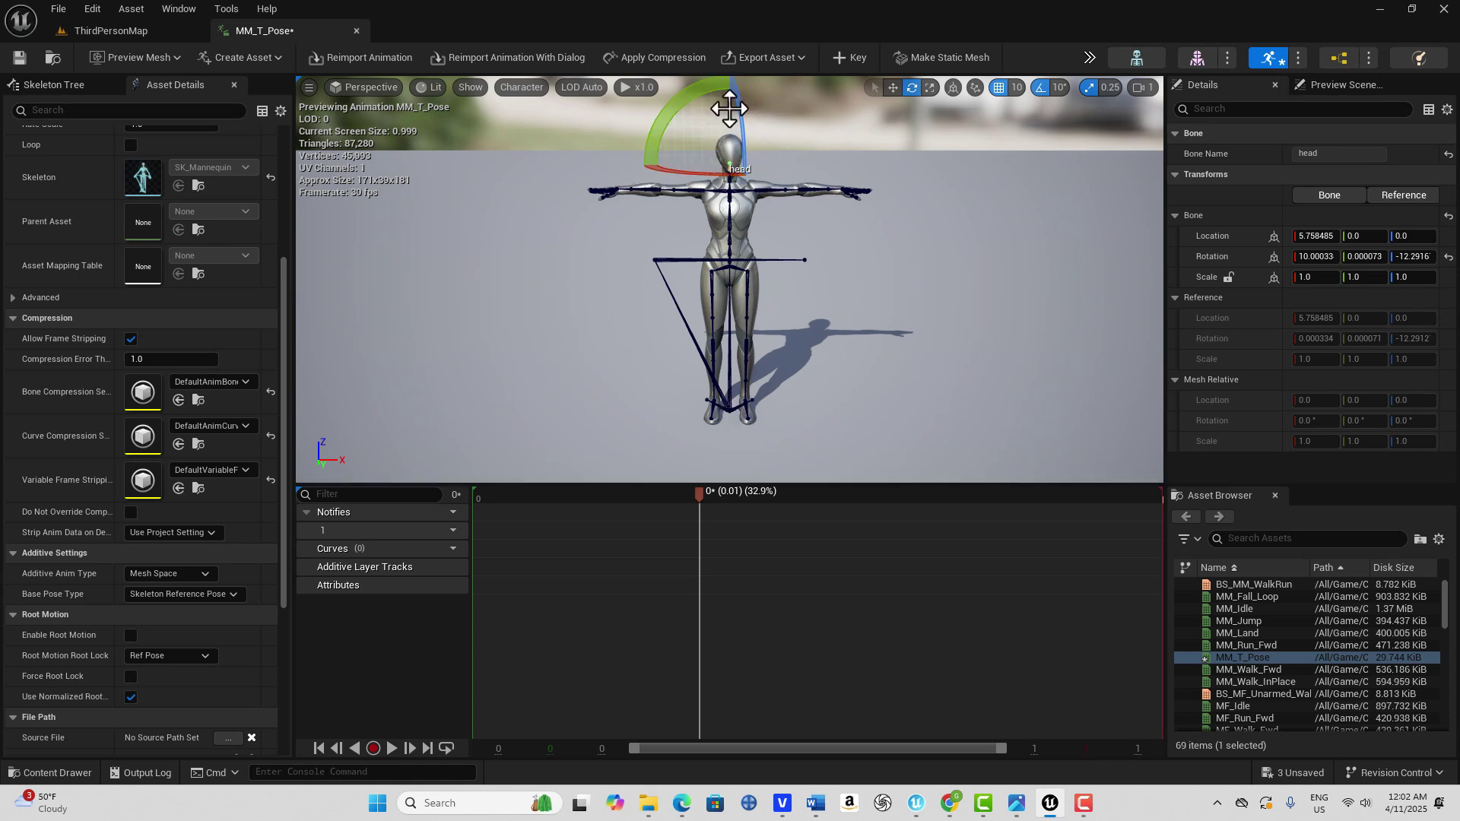
{"action": "left_click_drag", "start_coordinate": [750, 143], "coordinate": [726, 88]}
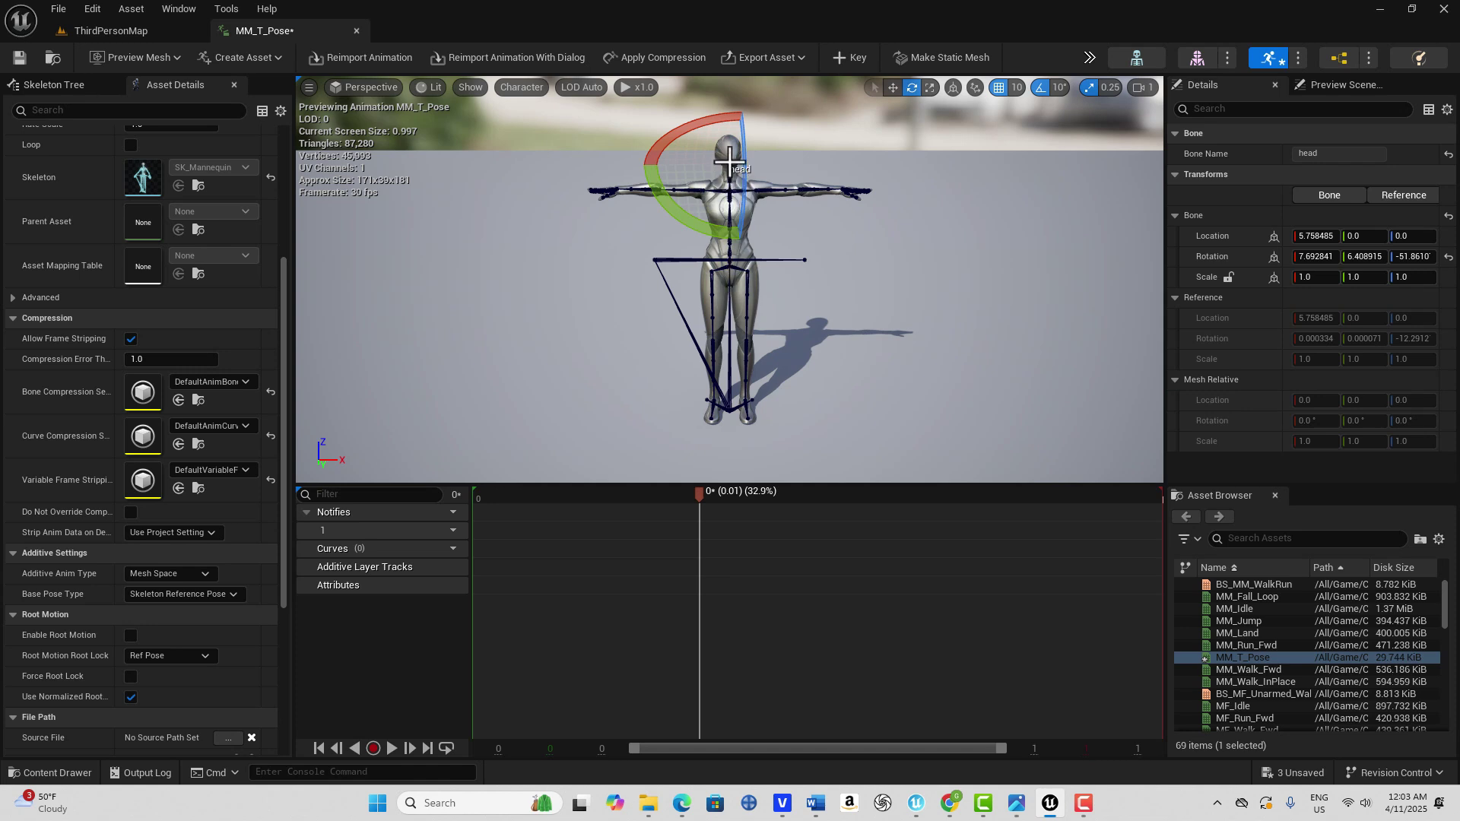
{"action": "left_click", "coordinate": [729, 410]}
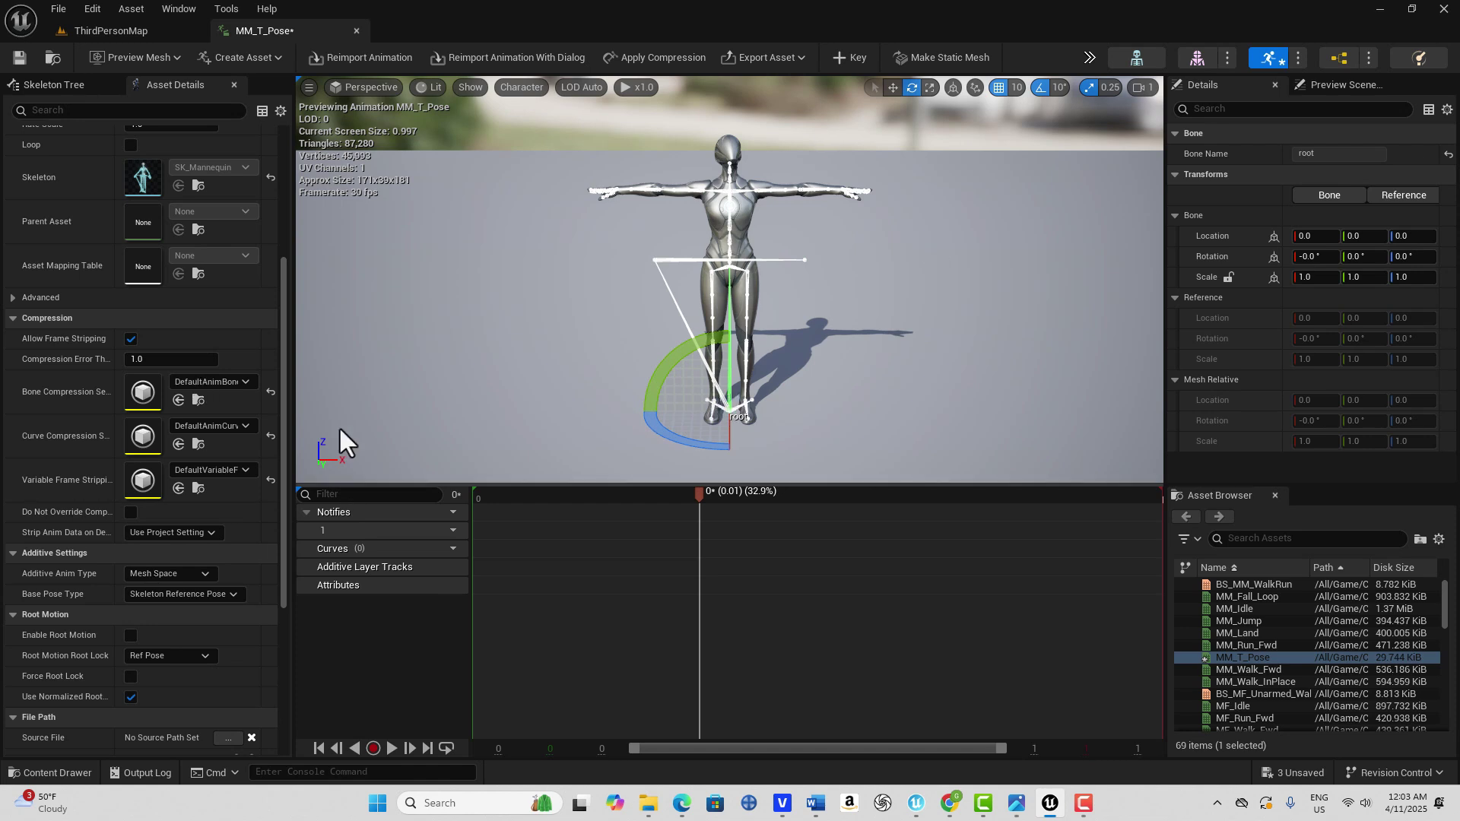
{"action": "left_click", "coordinate": [732, 161]}
{"action": "left_click_drag", "start_coordinate": [753, 179], "coordinate": [749, 197]}
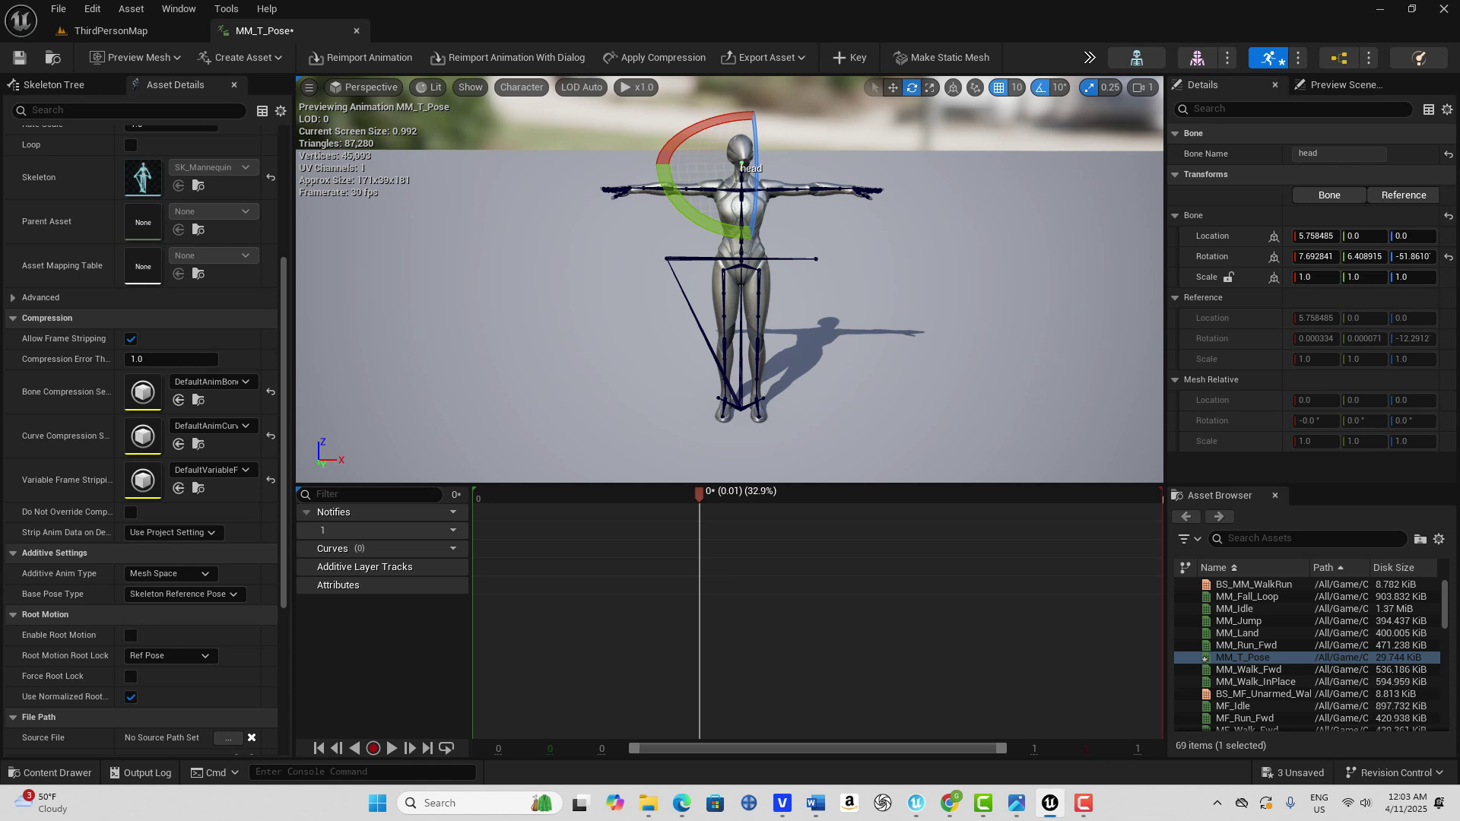
{"action": "key", "text": "ctrl+z"}
Reset the head rotation, set Local Space additive, and choose Base Pose Type 'Selected animation scaled'
{"action": "left_click", "coordinate": [1449, 258]}
{"action": "left_click", "coordinate": [200, 574]}
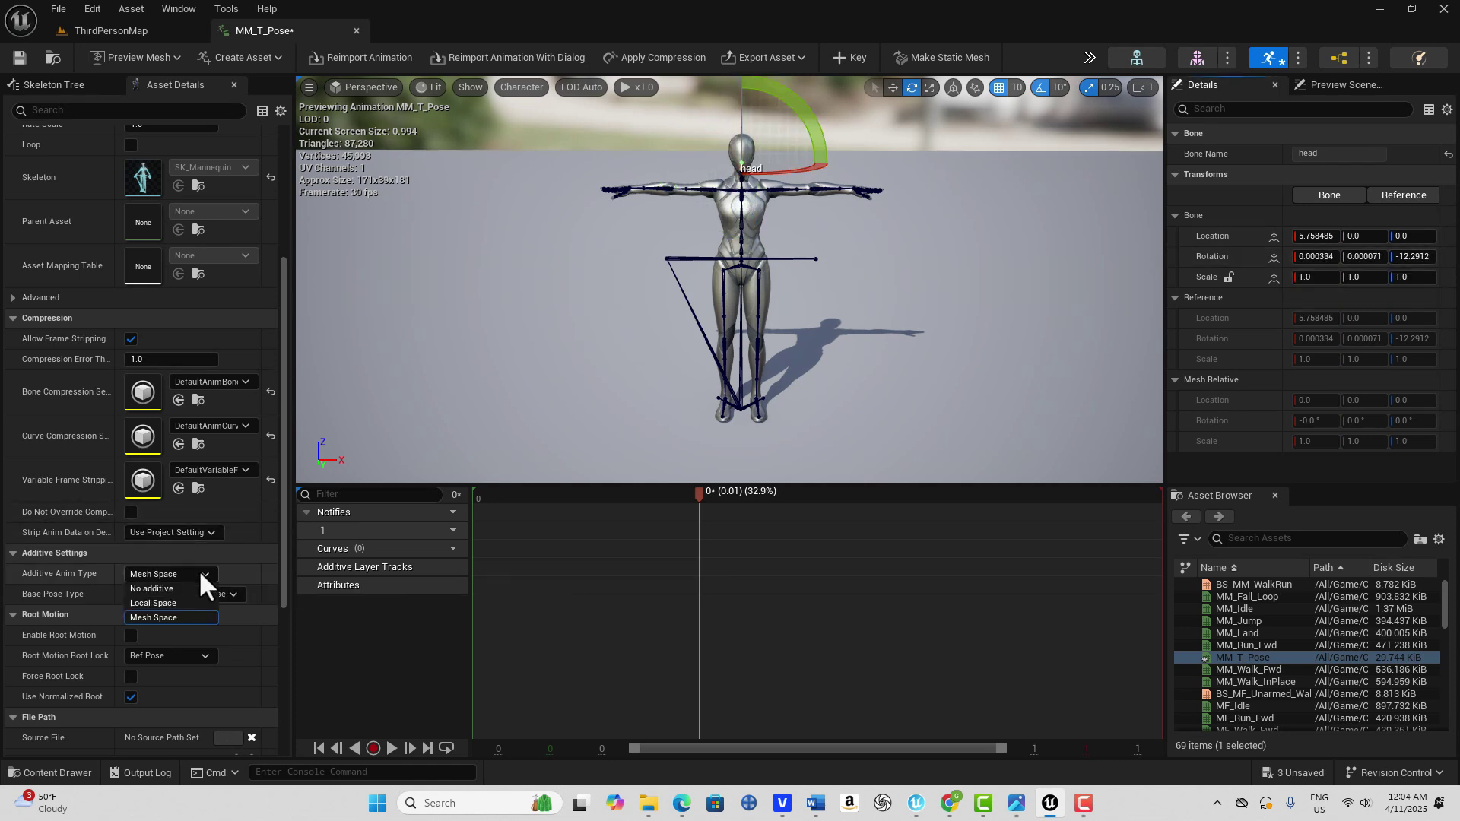
{"action": "left_click", "coordinate": [172, 602]}
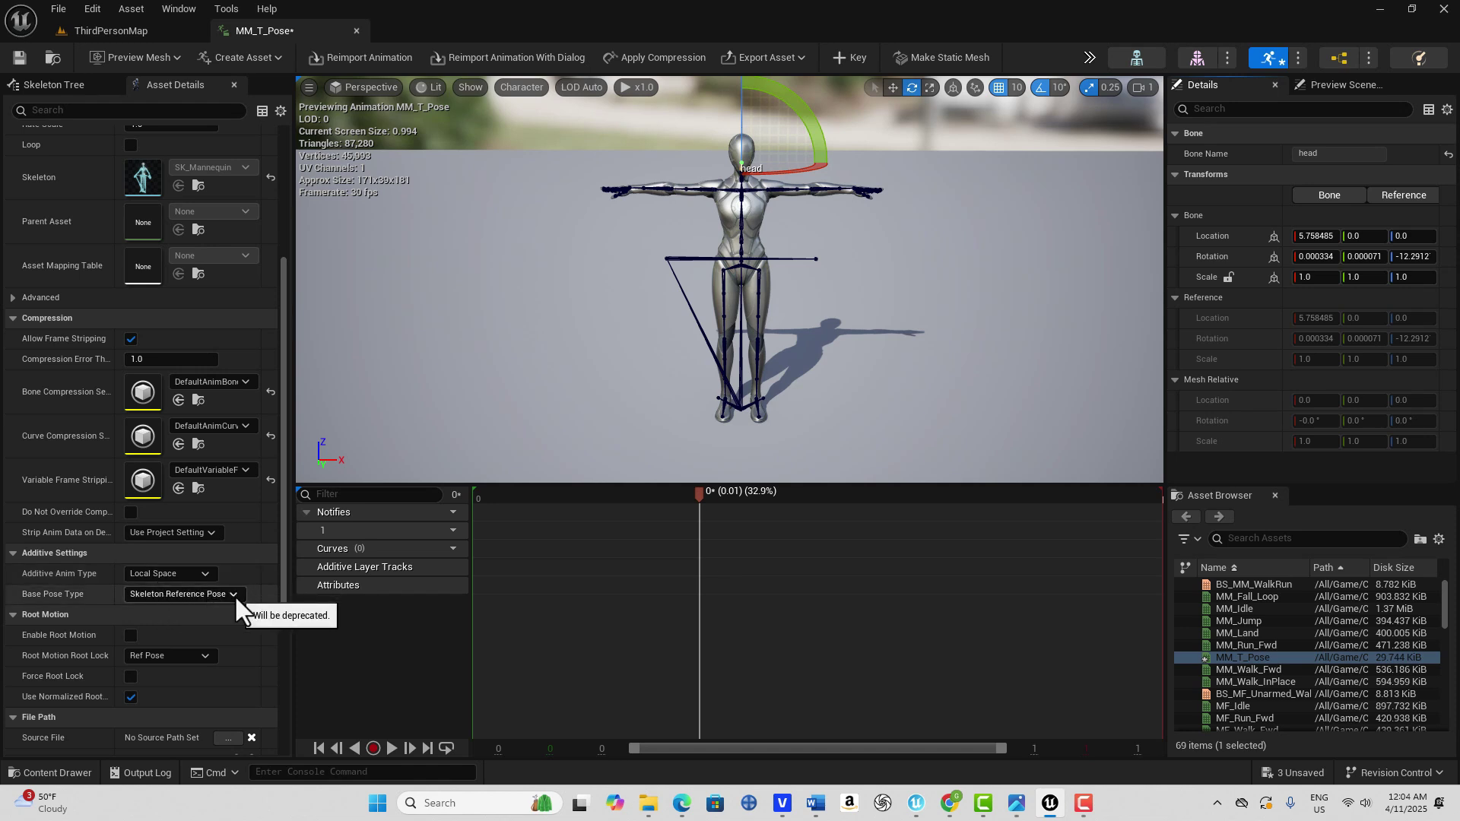
{"action": "left_click", "coordinate": [235, 595]}
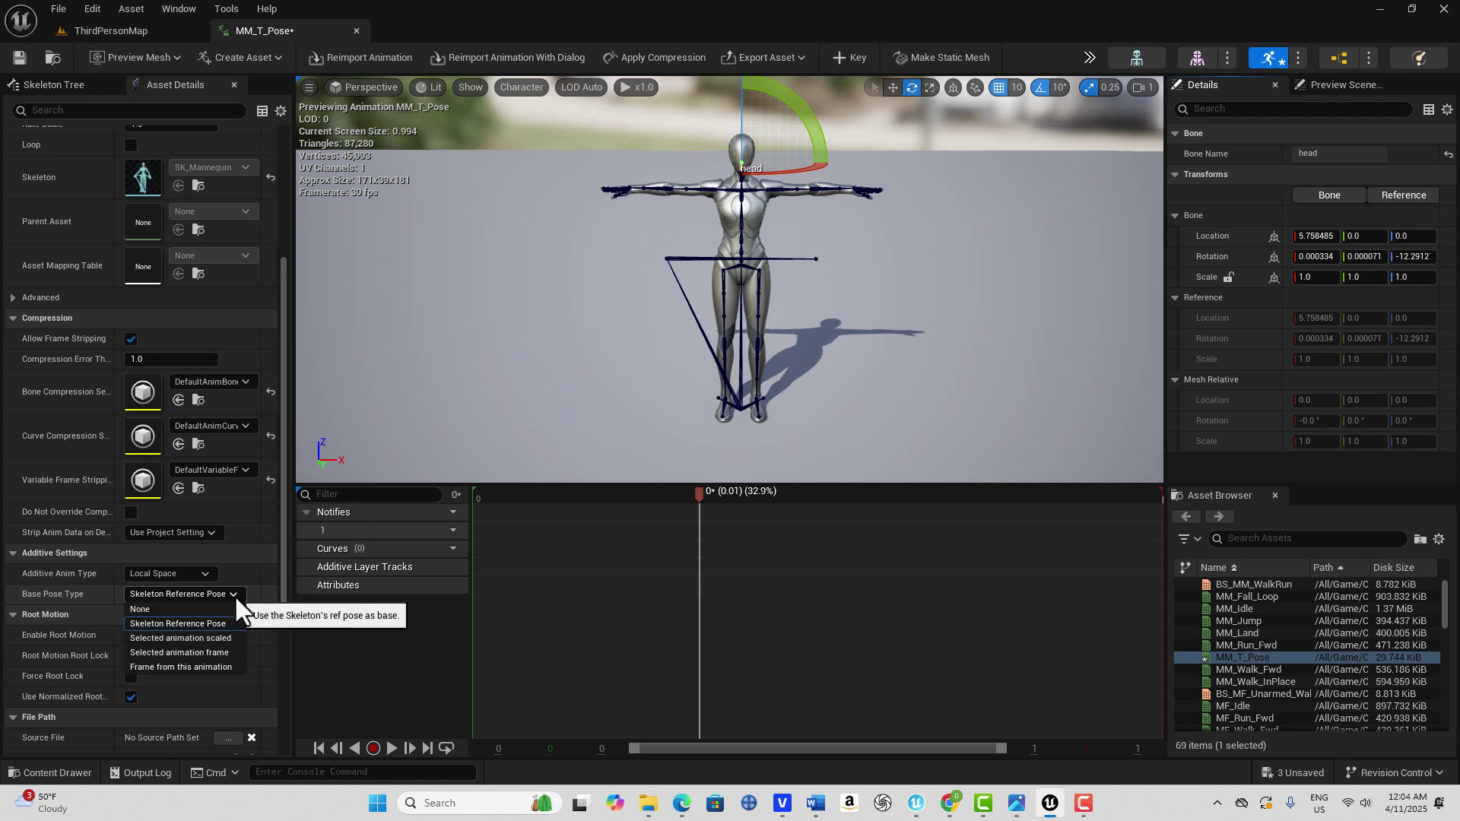
{"action": "left_click", "coordinate": [216, 640]}
{"action": "scroll", "coordinate": [152, 631], "scroll_direction": "down", "scroll_amount": 1}
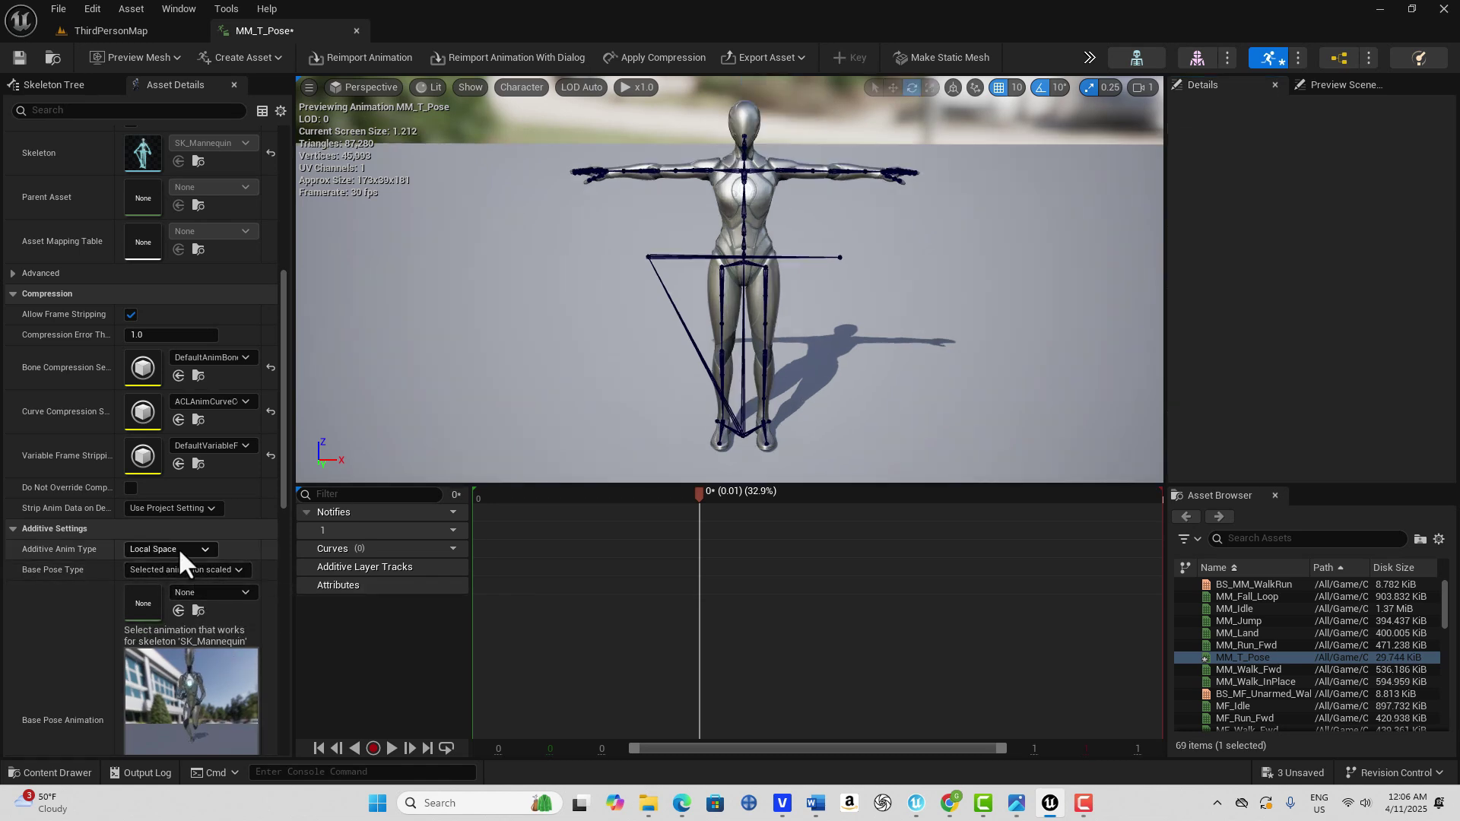
Pick MF_Run_Fwd as the Base Pose Animation
{"action": "left_click", "coordinate": [245, 591]}
{"action": "scroll", "coordinate": [333, 425], "scroll_direction": "down", "scroll_amount": 2}
{"action": "scroll", "coordinate": [304, 479], "scroll_direction": "down", "scroll_amount": 8}
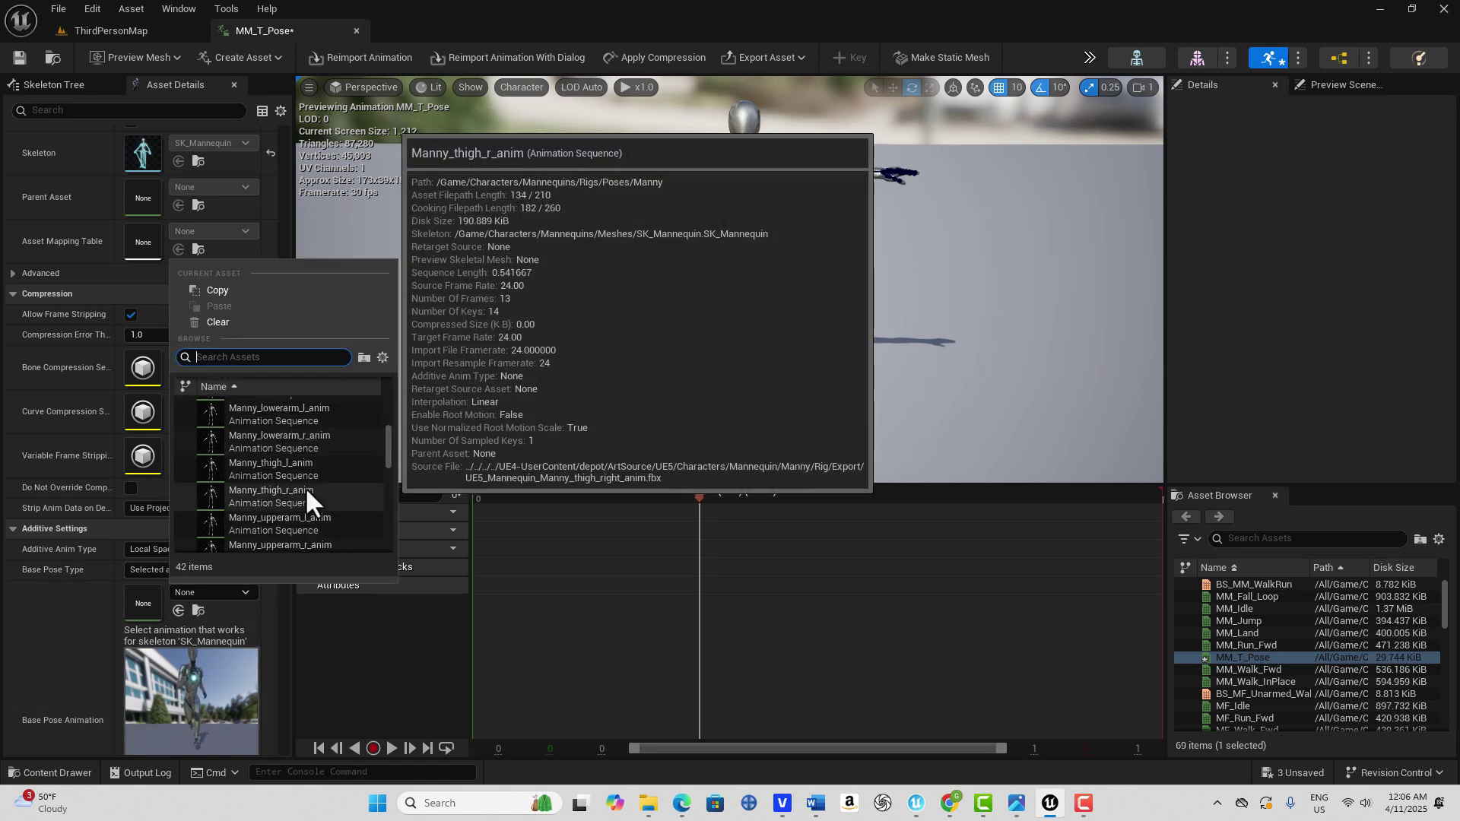
{"action": "left_click", "coordinate": [275, 458]}
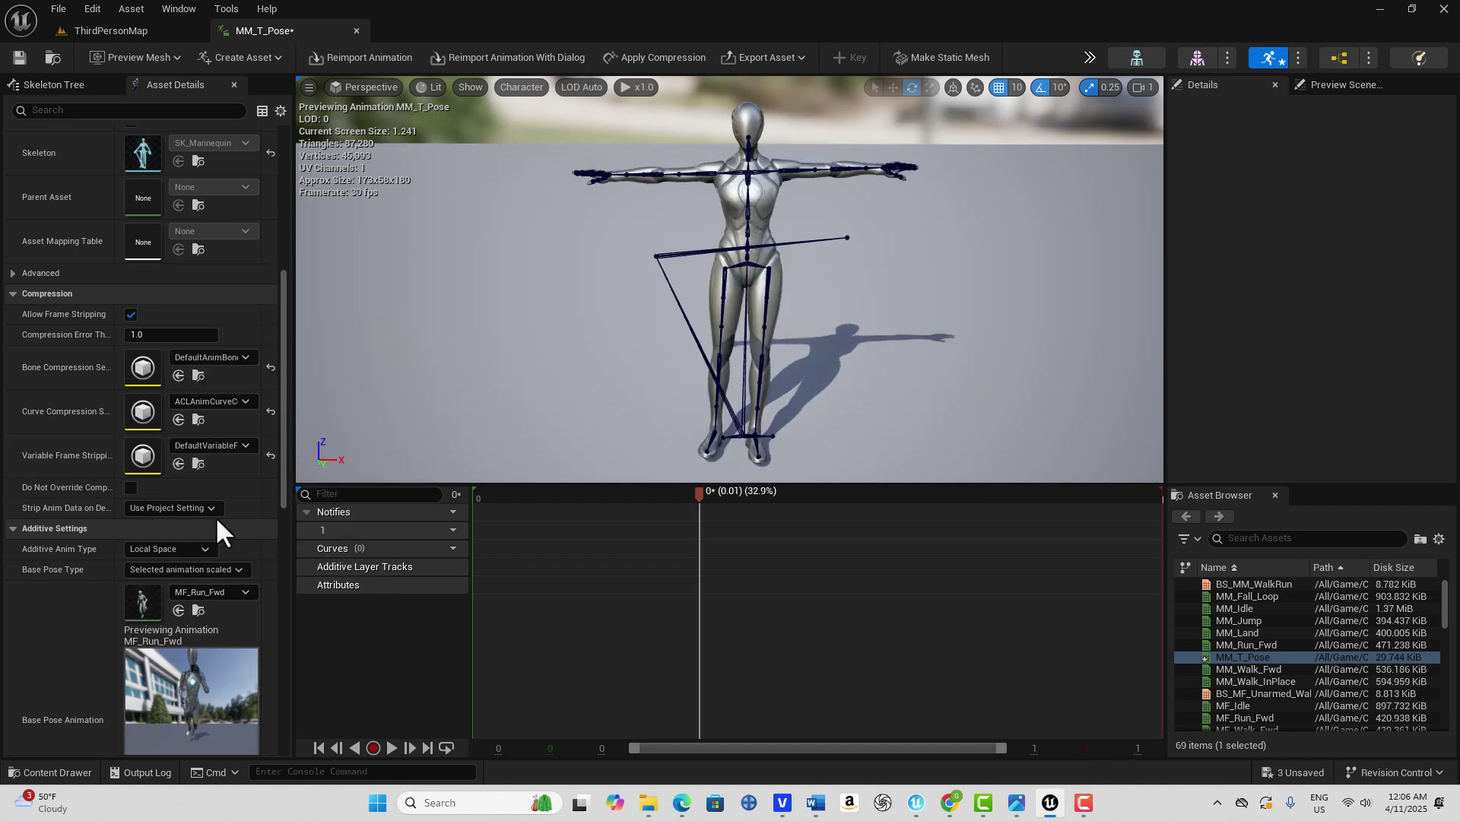
Play and pause the preview to inspect the additive run-over-T-pose result
{"action": "left_click", "coordinate": [393, 749]}
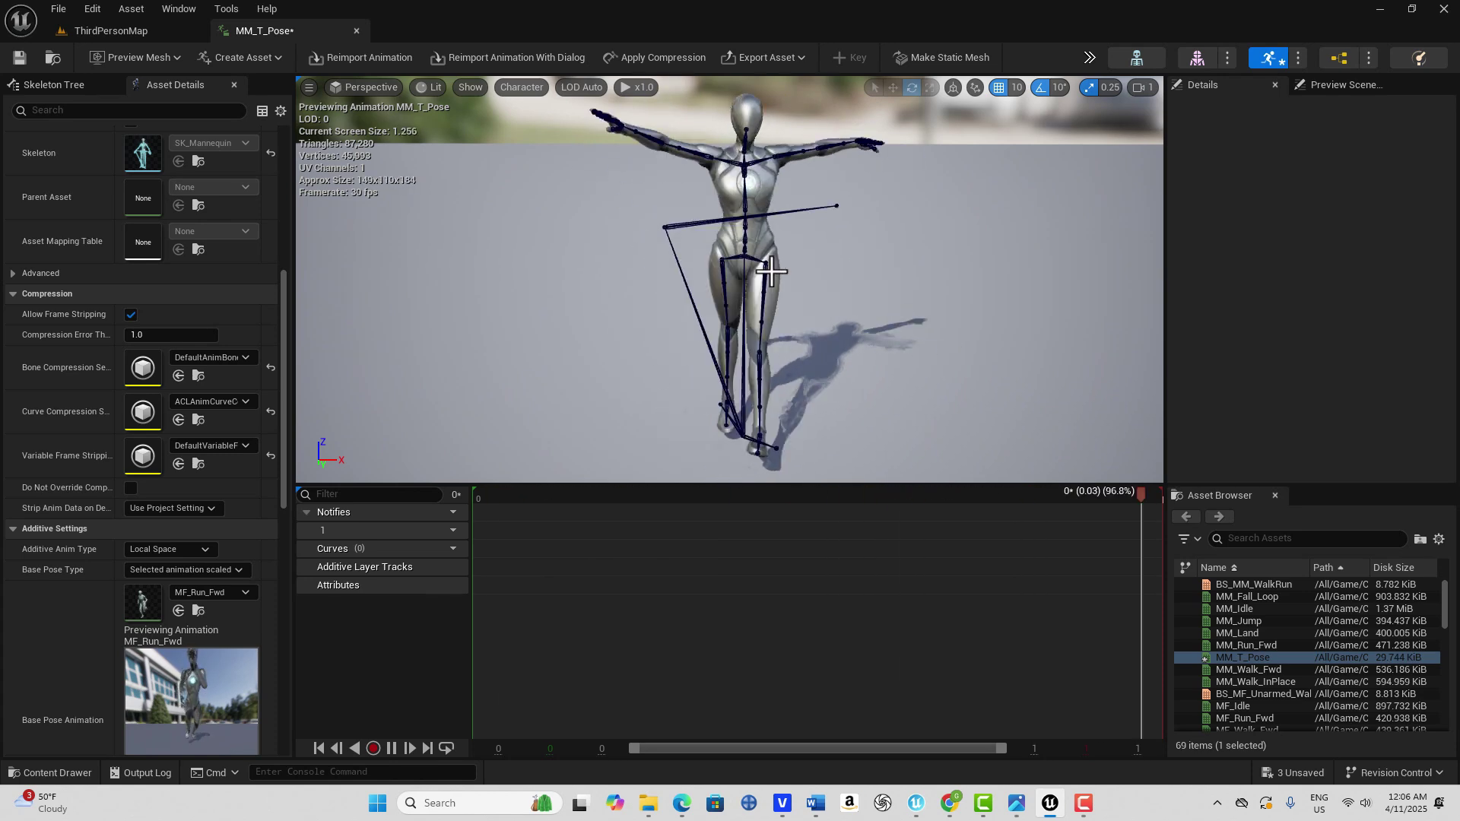
{"action": "left_click", "coordinate": [393, 748]}
{"action": "scroll", "coordinate": [794, 340], "scroll_direction": "up", "scroll_amount": 5}
{"action": "scroll", "coordinate": [791, 344], "scroll_direction": "down", "scroll_amount": 3}
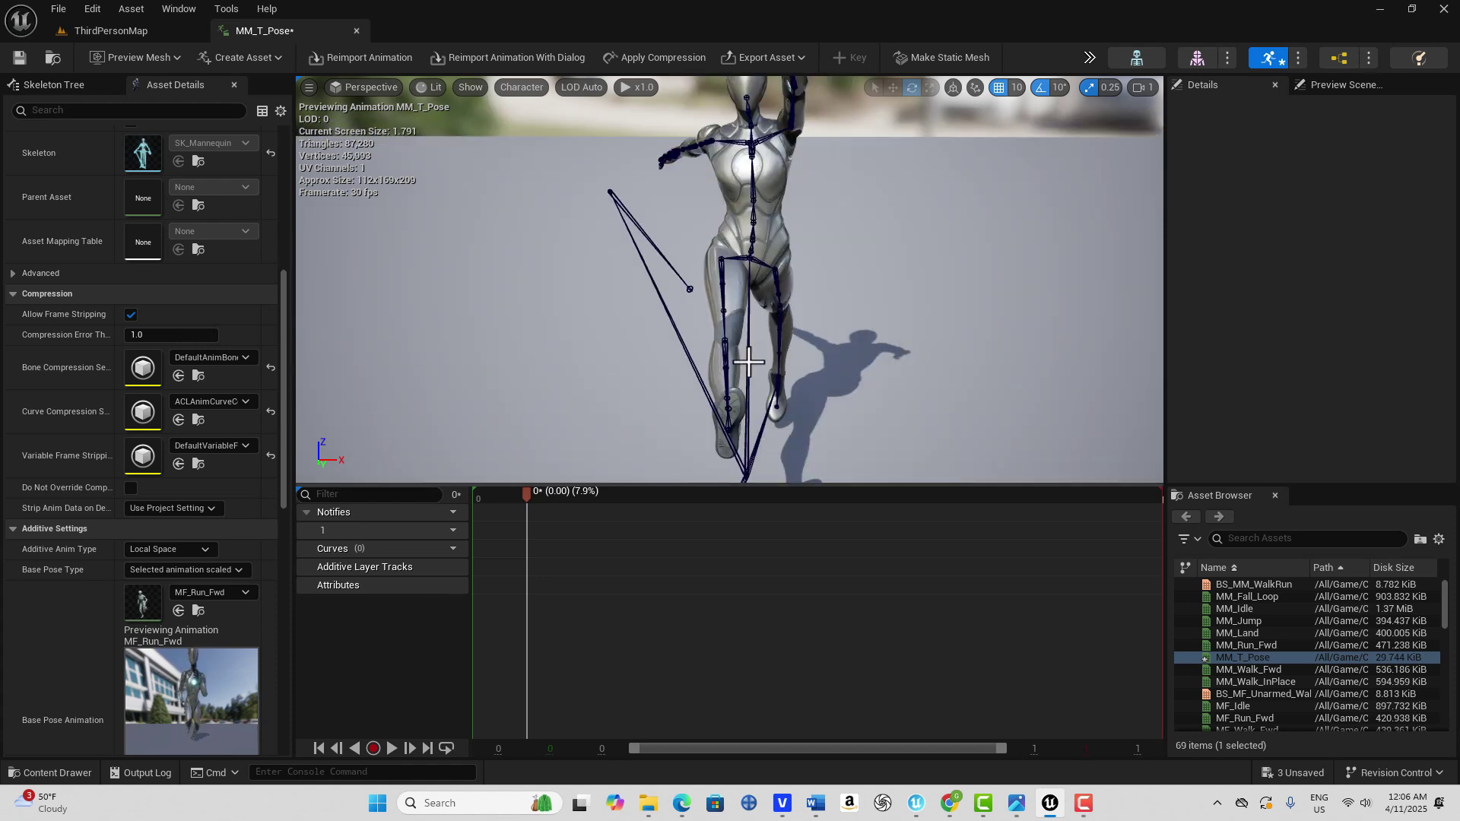
{"action": "scroll", "coordinate": [795, 307], "scroll_direction": "down", "scroll_amount": 2}
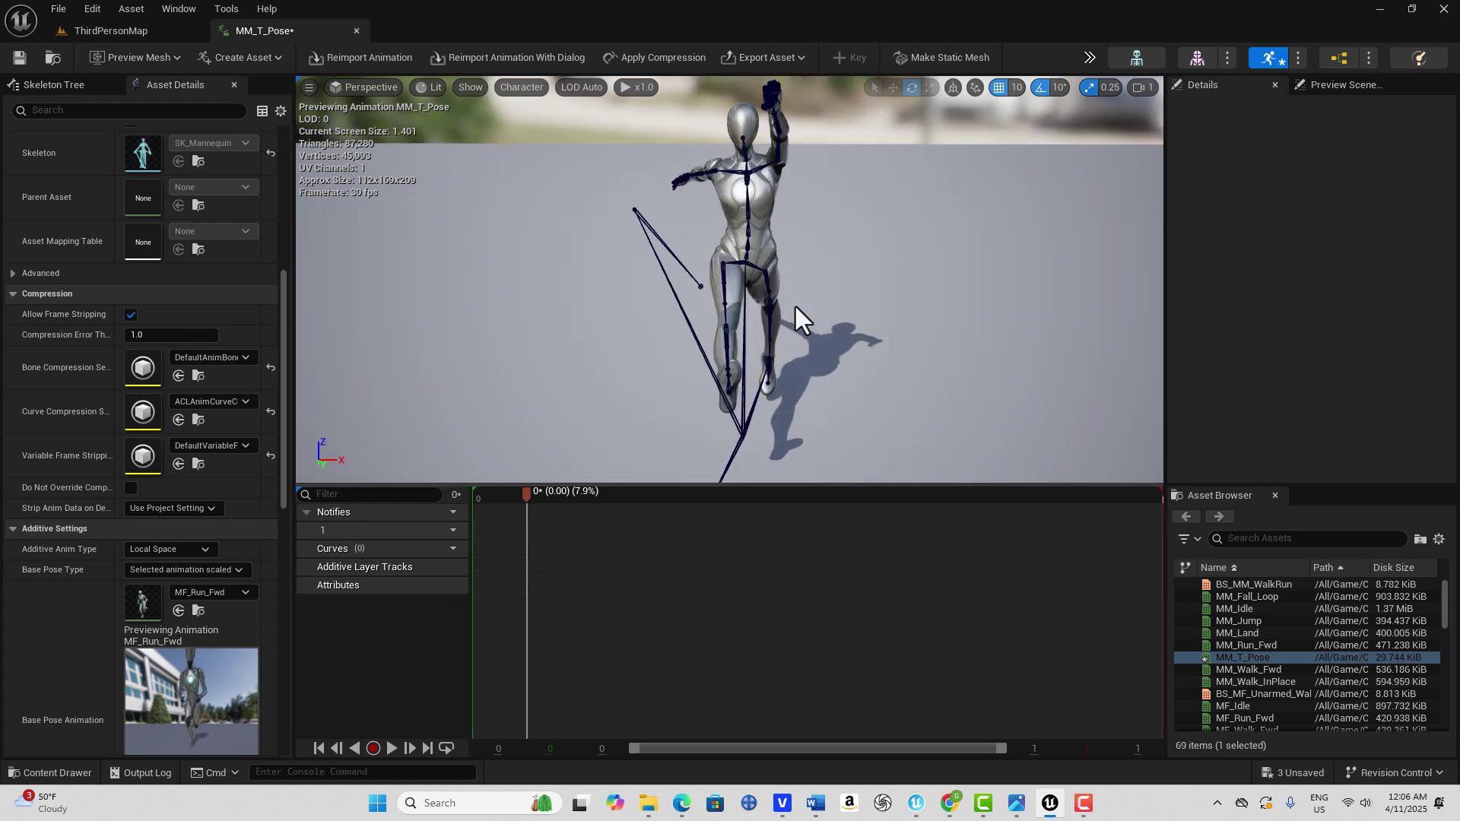
{"action": "left_click", "coordinate": [529, 87]}
{"action": "mouse_move", "coordinate": [549, 162]}
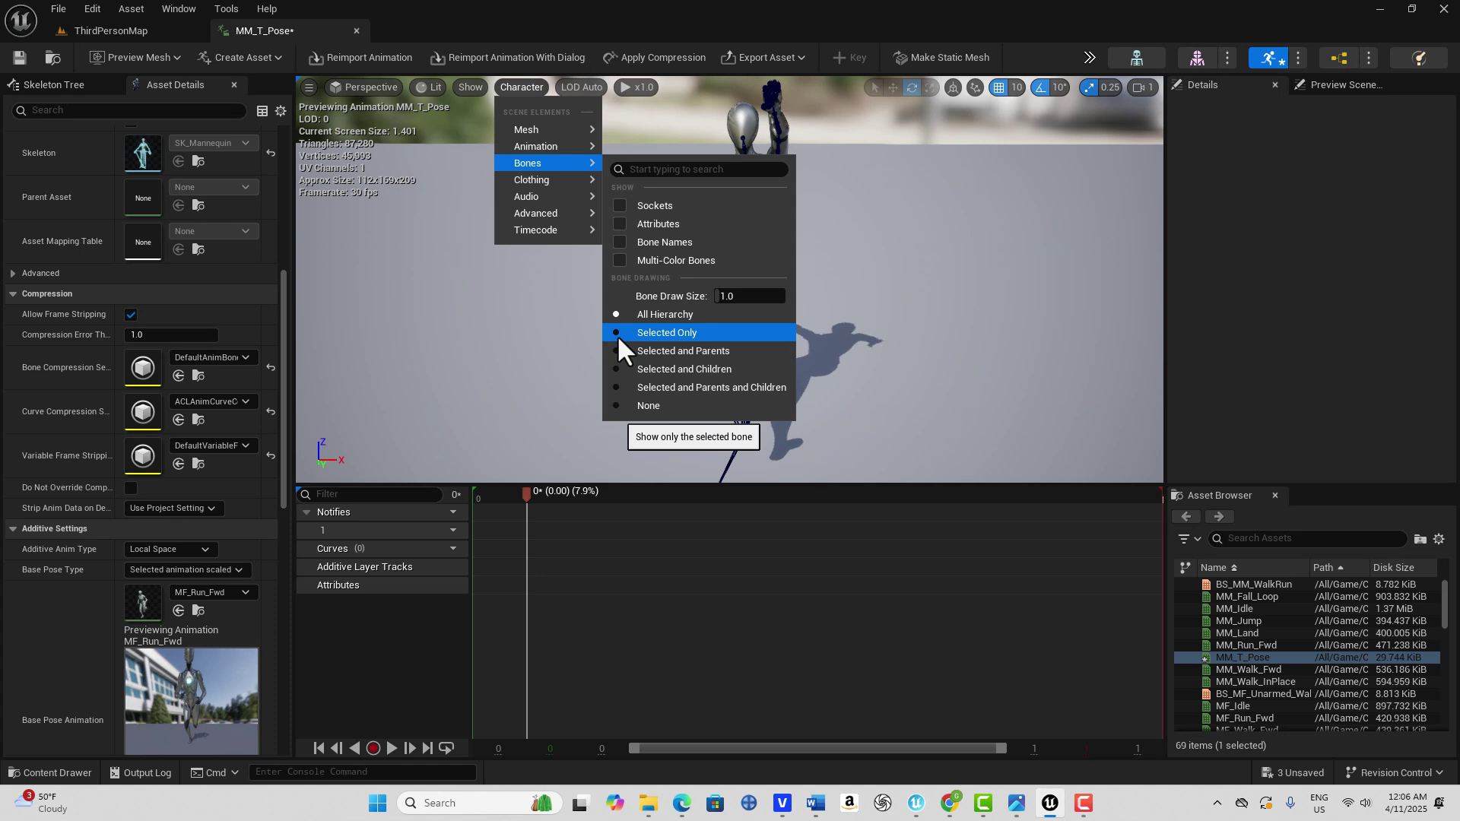
Enter a Rate Scale of 0.001 under Animation and play the slowed preview
{"action": "left_click", "coordinate": [1075, 254]}
{"action": "scroll", "coordinate": [184, 309], "scroll_direction": "up", "scroll_amount": 6}
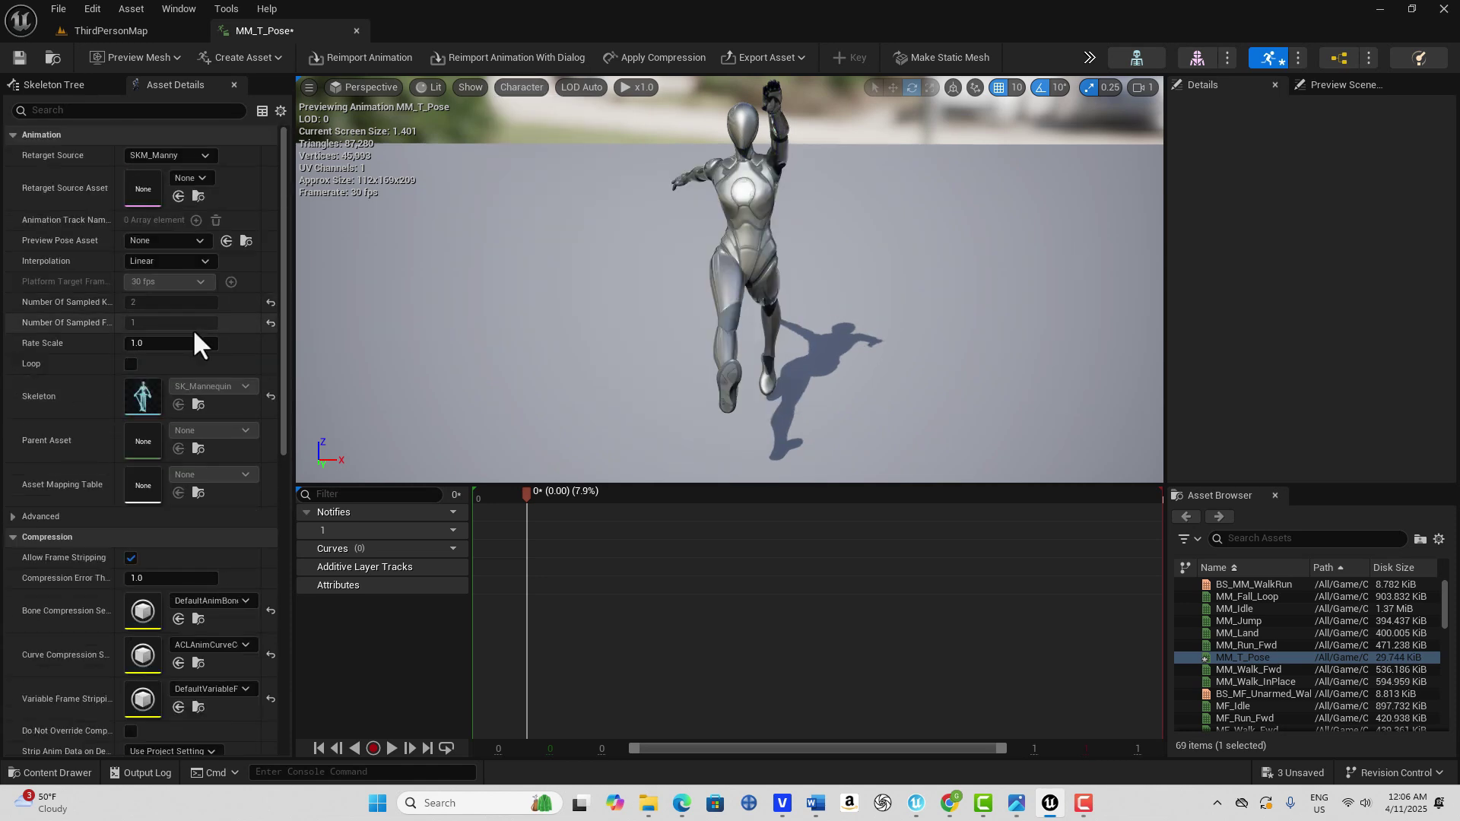
{"action": "left_click", "coordinate": [181, 345]}
{"action": "key", "text": "BackSpace"}
{"action": "type", "text": ".0011"}
{"action": "key", "text": "BackSpace"}
{"action": "key", "text": "Return"}
{"action": "left_click", "coordinate": [394, 749]}
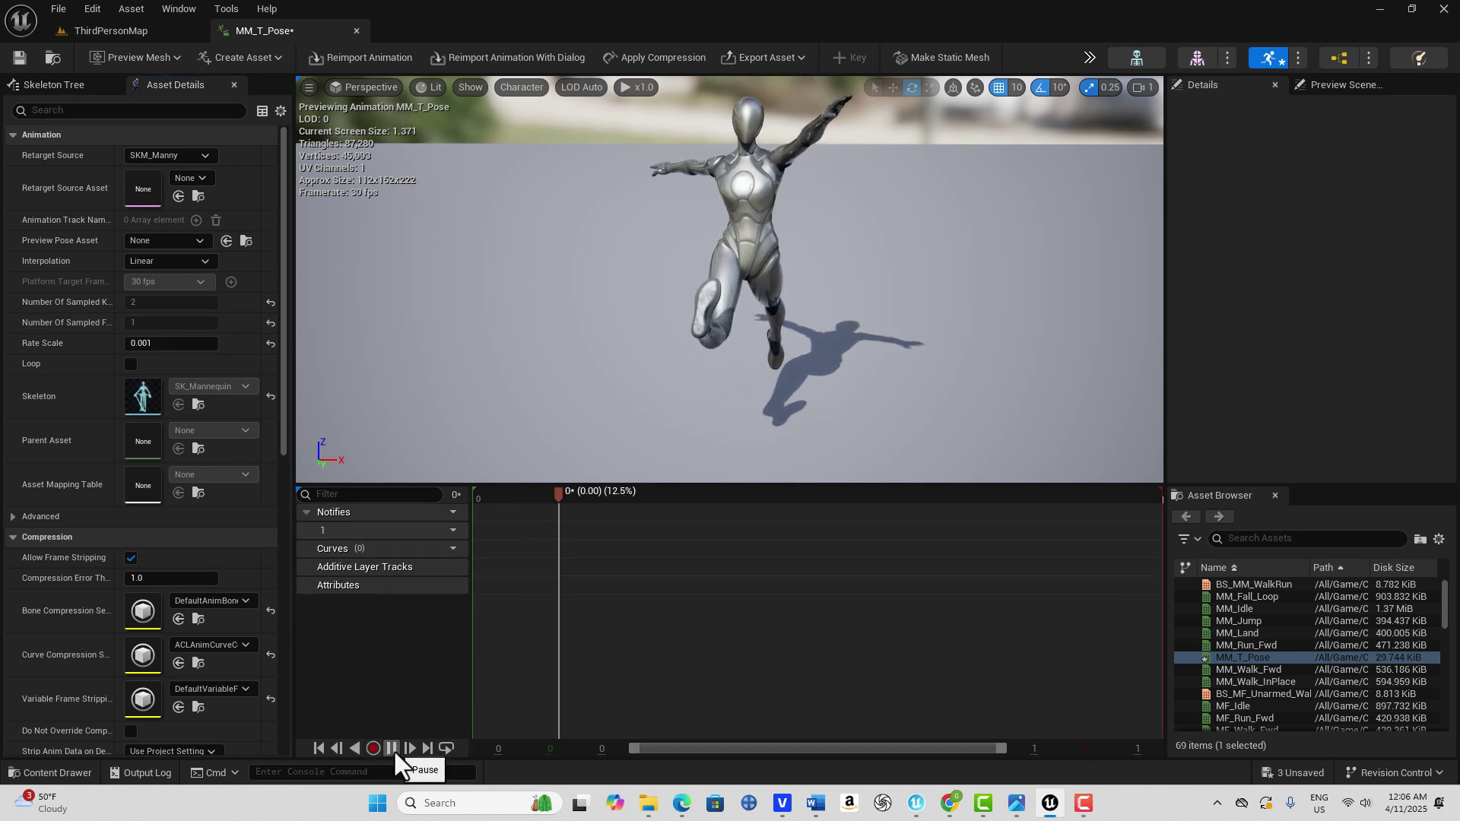
{"action": "scroll", "coordinate": [908, 341], "scroll_direction": "down", "scroll_amount": 2}
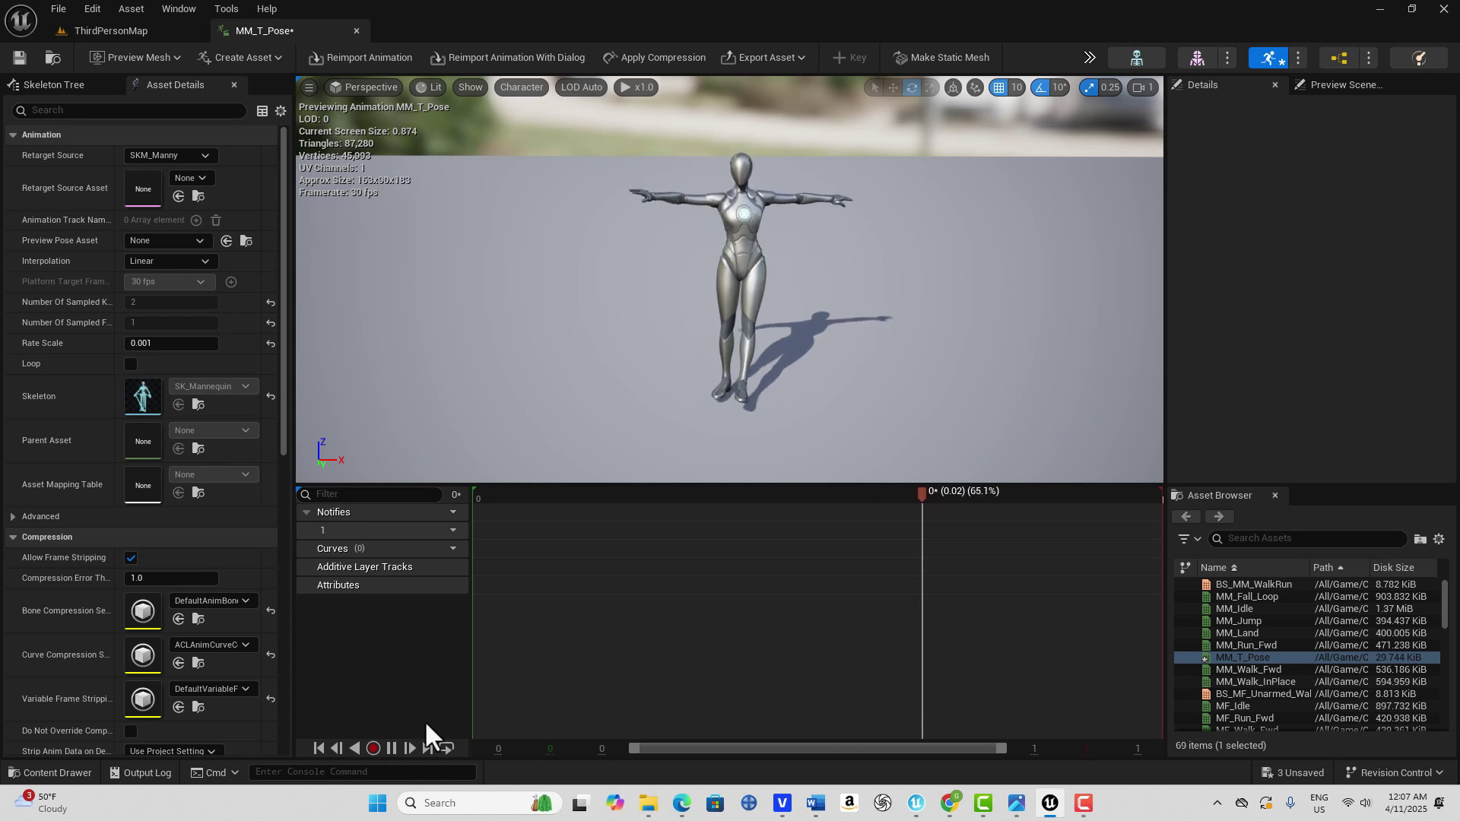
Record the additive preview into a new asset with the default name NewAnimation, stop, and open it
{"action": "left_click", "coordinate": [373, 748]}
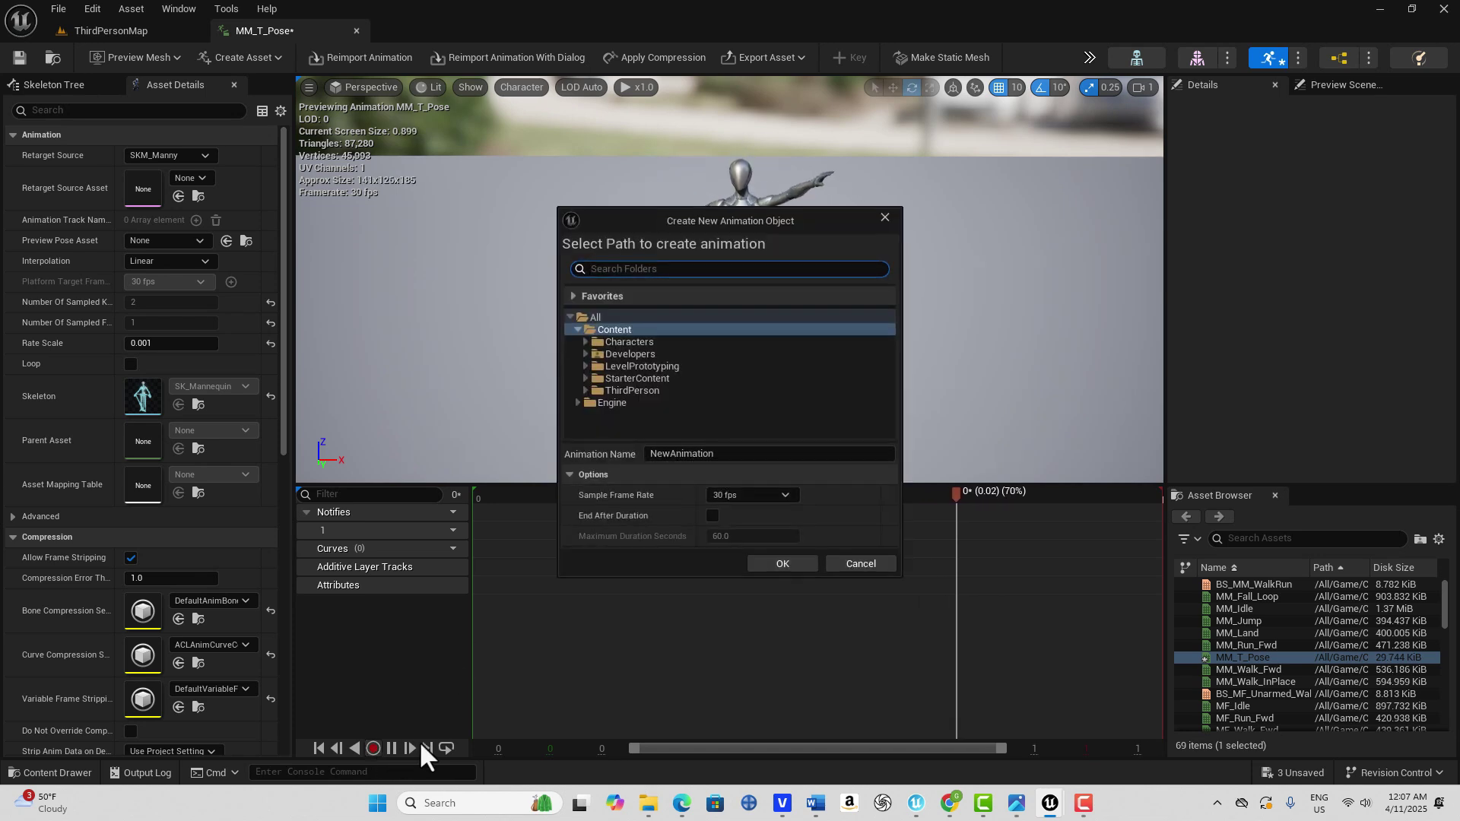
{"action": "left_click", "coordinate": [782, 564]}
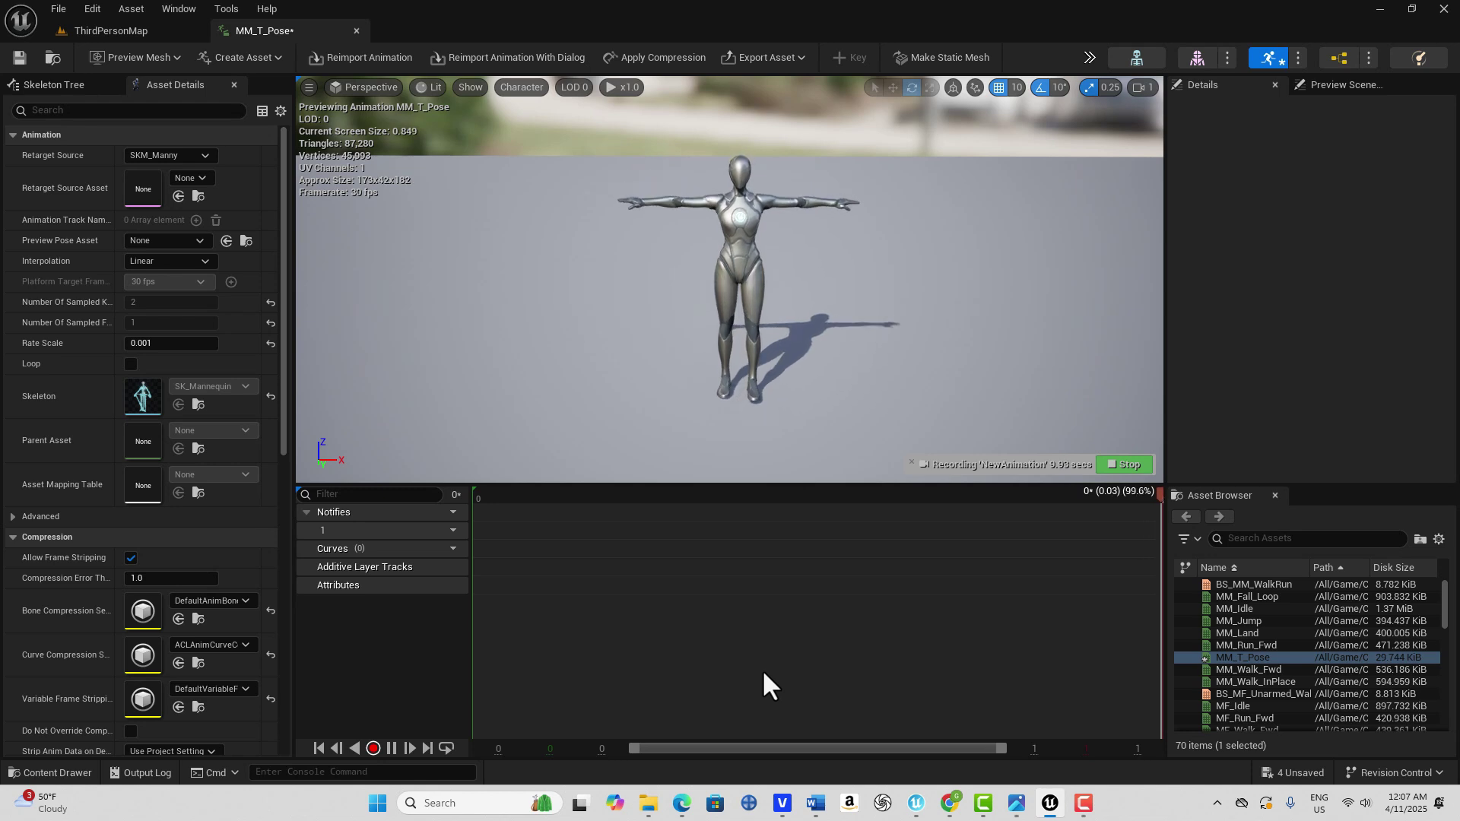
{"action": "left_click", "coordinate": [1129, 465]}
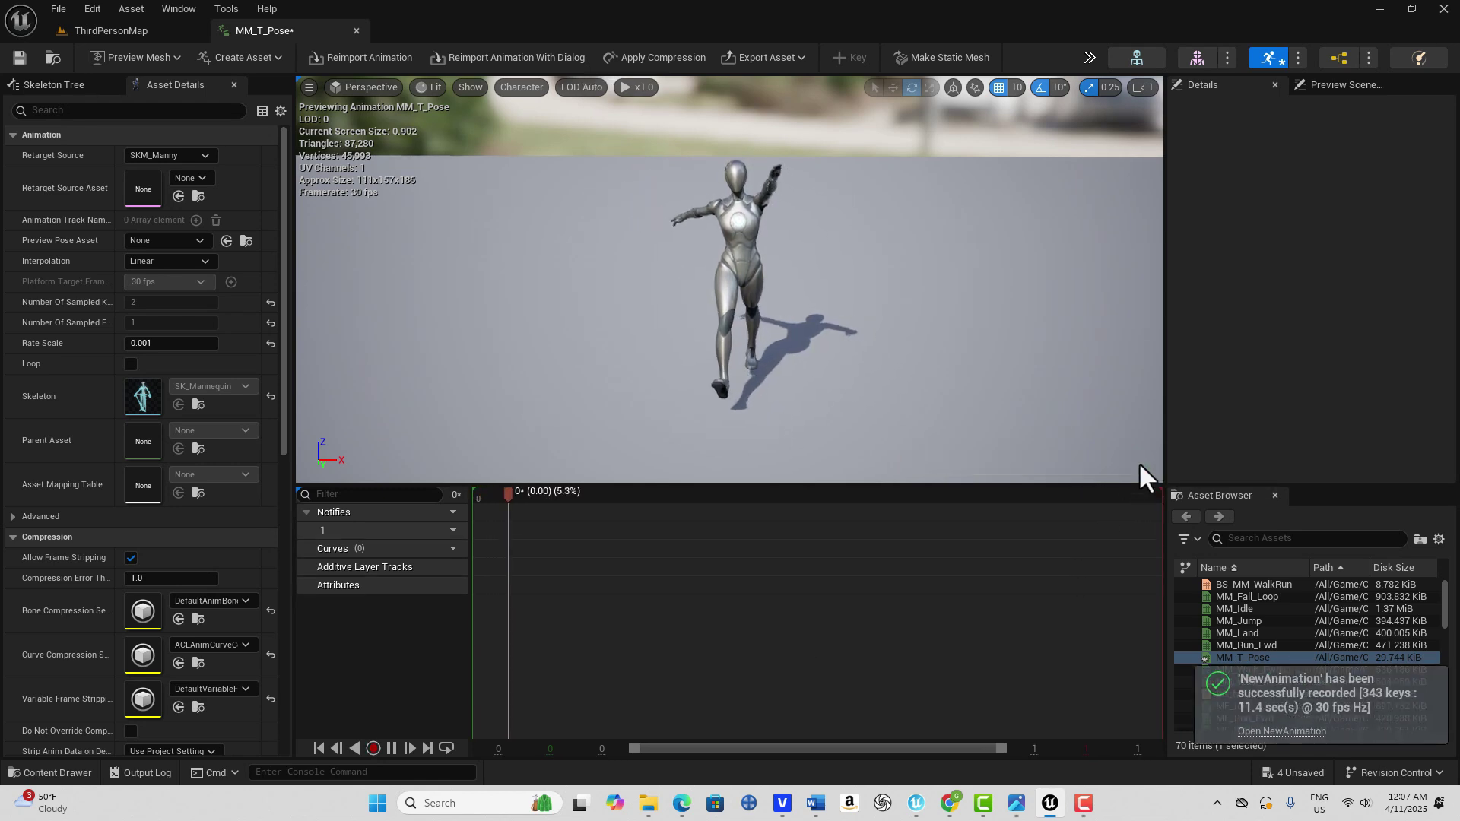
{"action": "left_click", "coordinate": [1298, 732]}
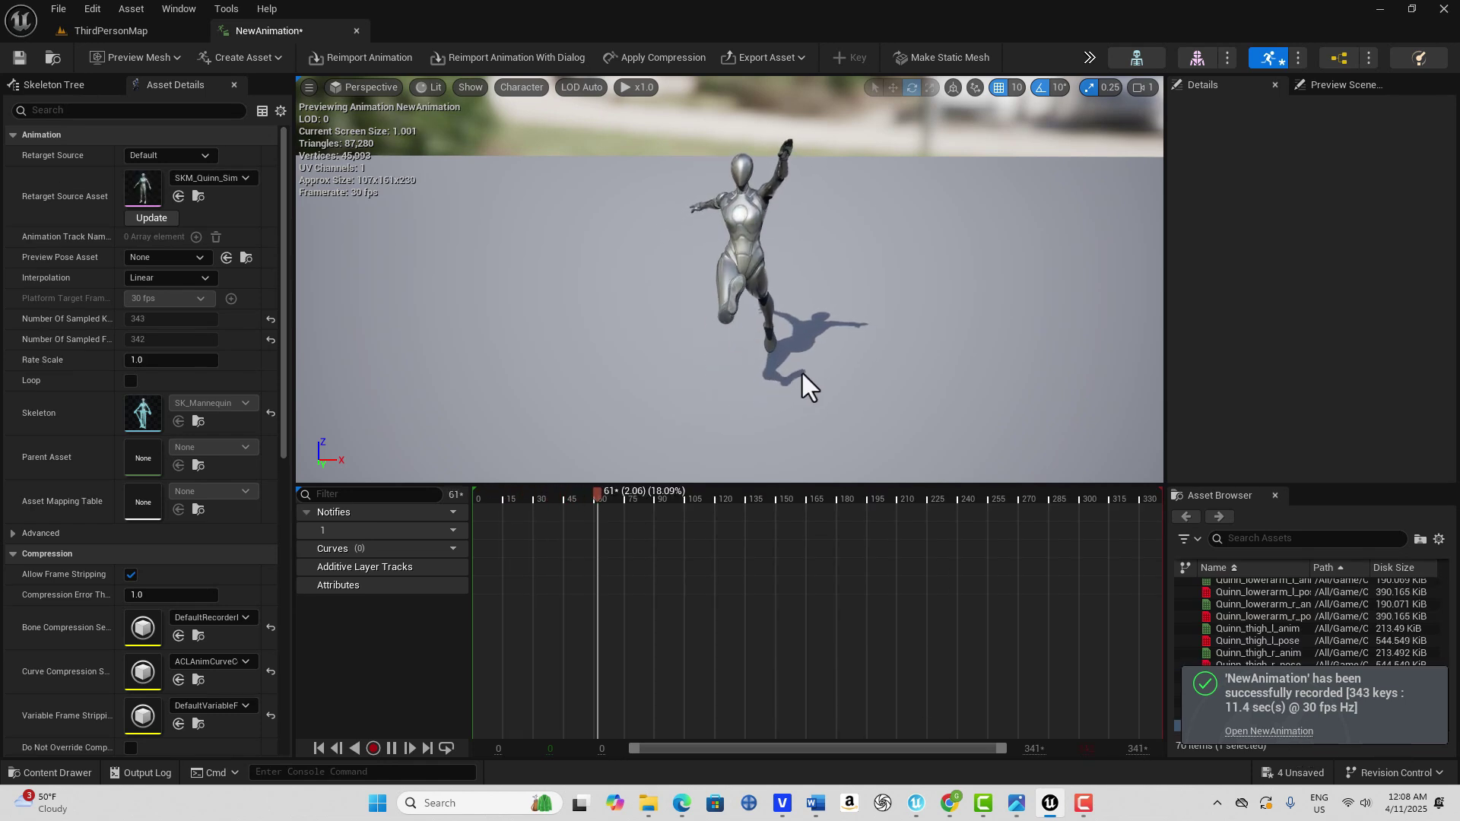
Pause NewAnimation, scrub its timeline to frame 61, then return to frame 0
{"action": "left_click", "coordinate": [391, 747]}
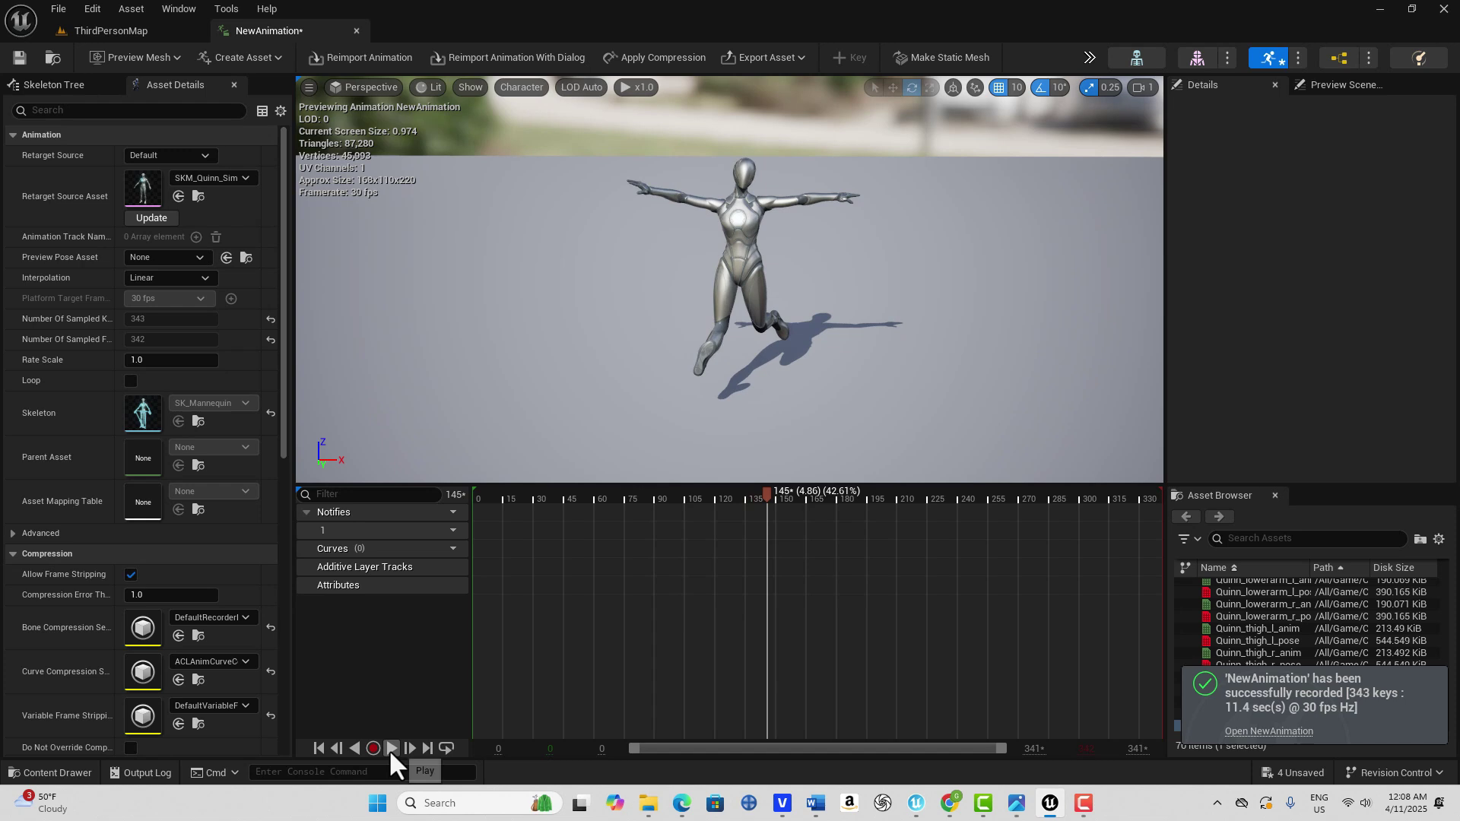
{"action": "left_click", "coordinate": [319, 747]}
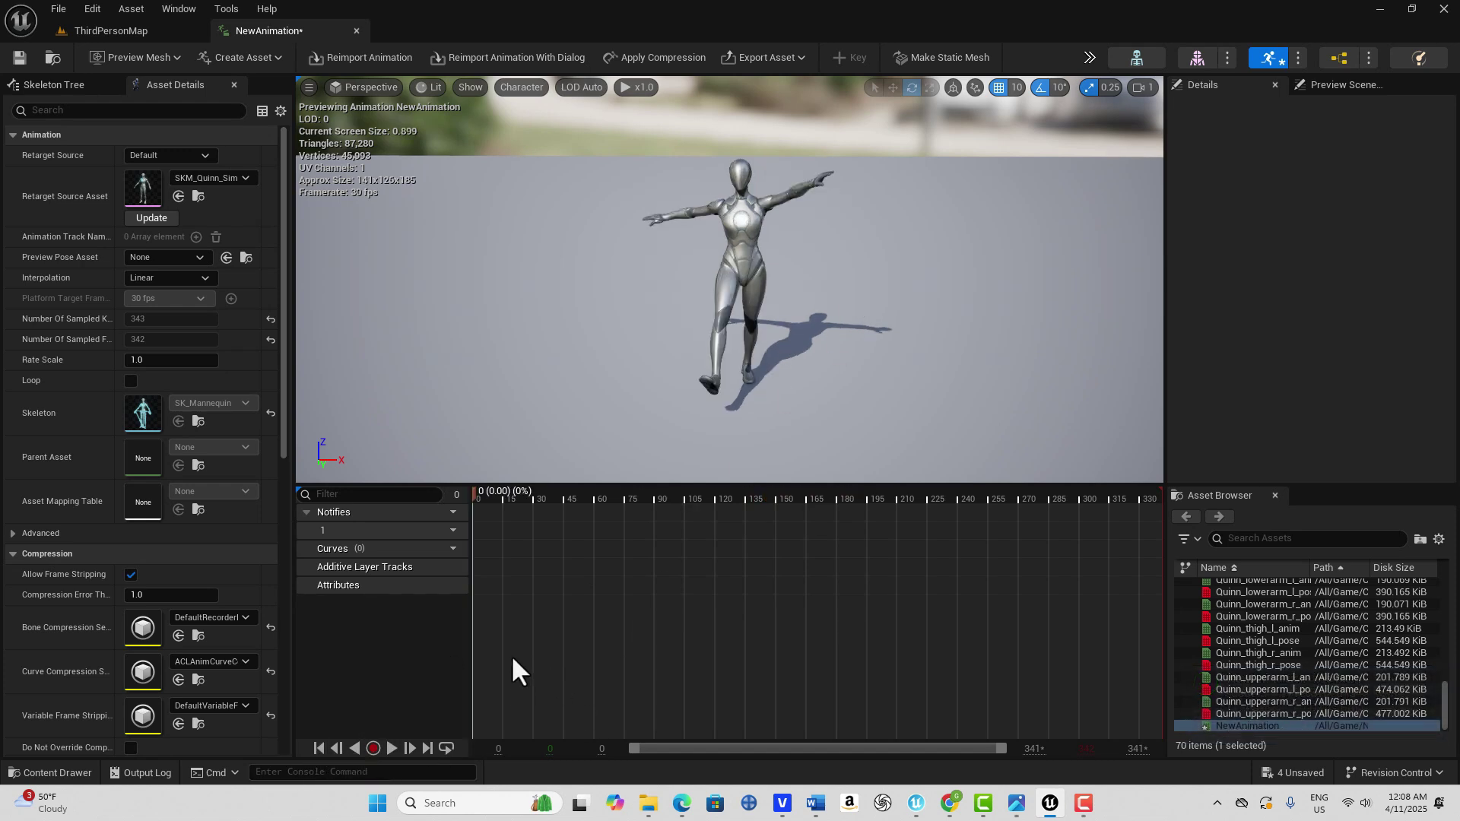
{"action": "left_click_drag", "start_coordinate": [473, 494], "coordinate": [597, 500]}
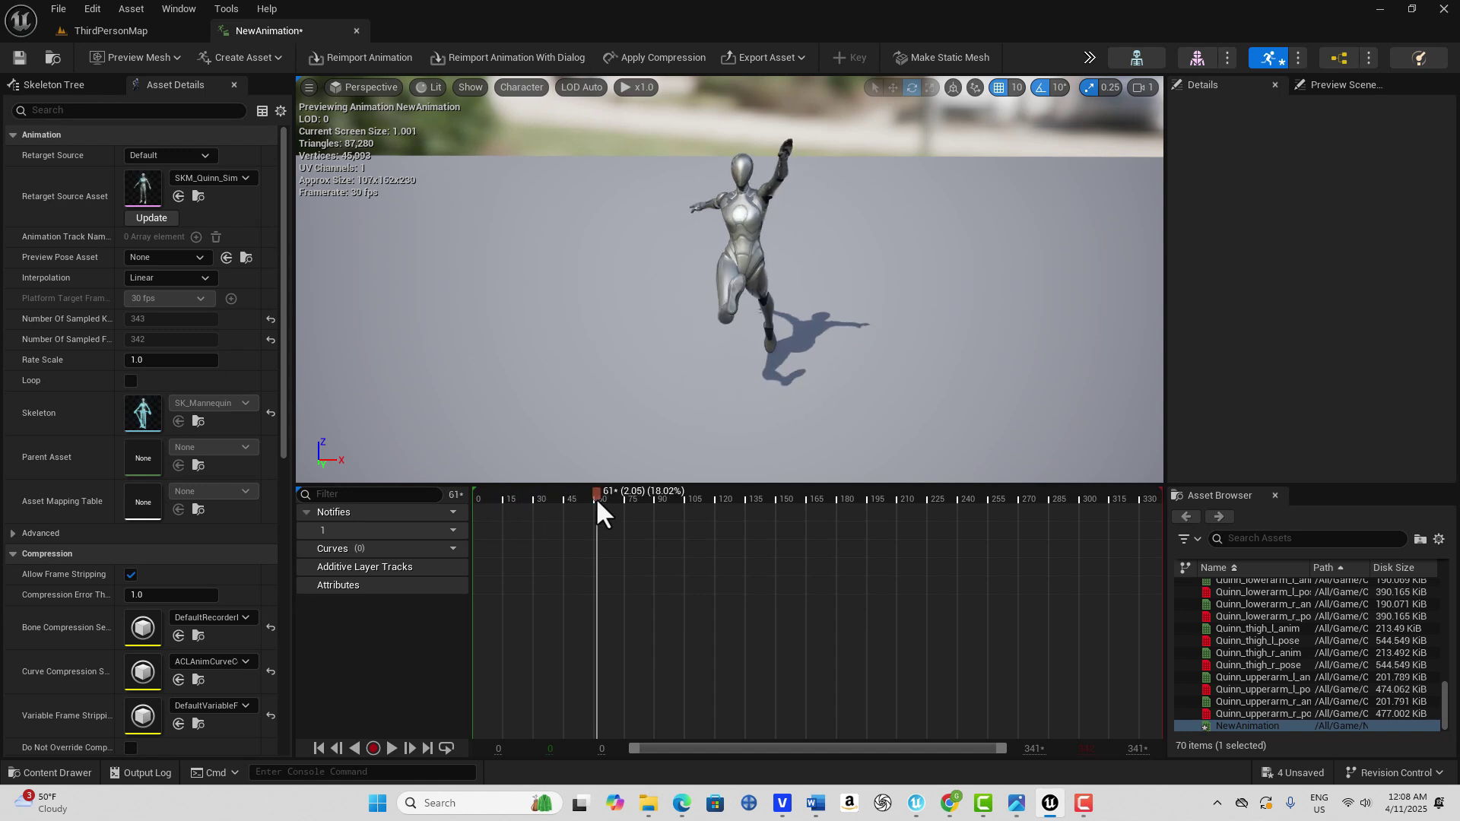
{"action": "left_click", "coordinate": [319, 747]}
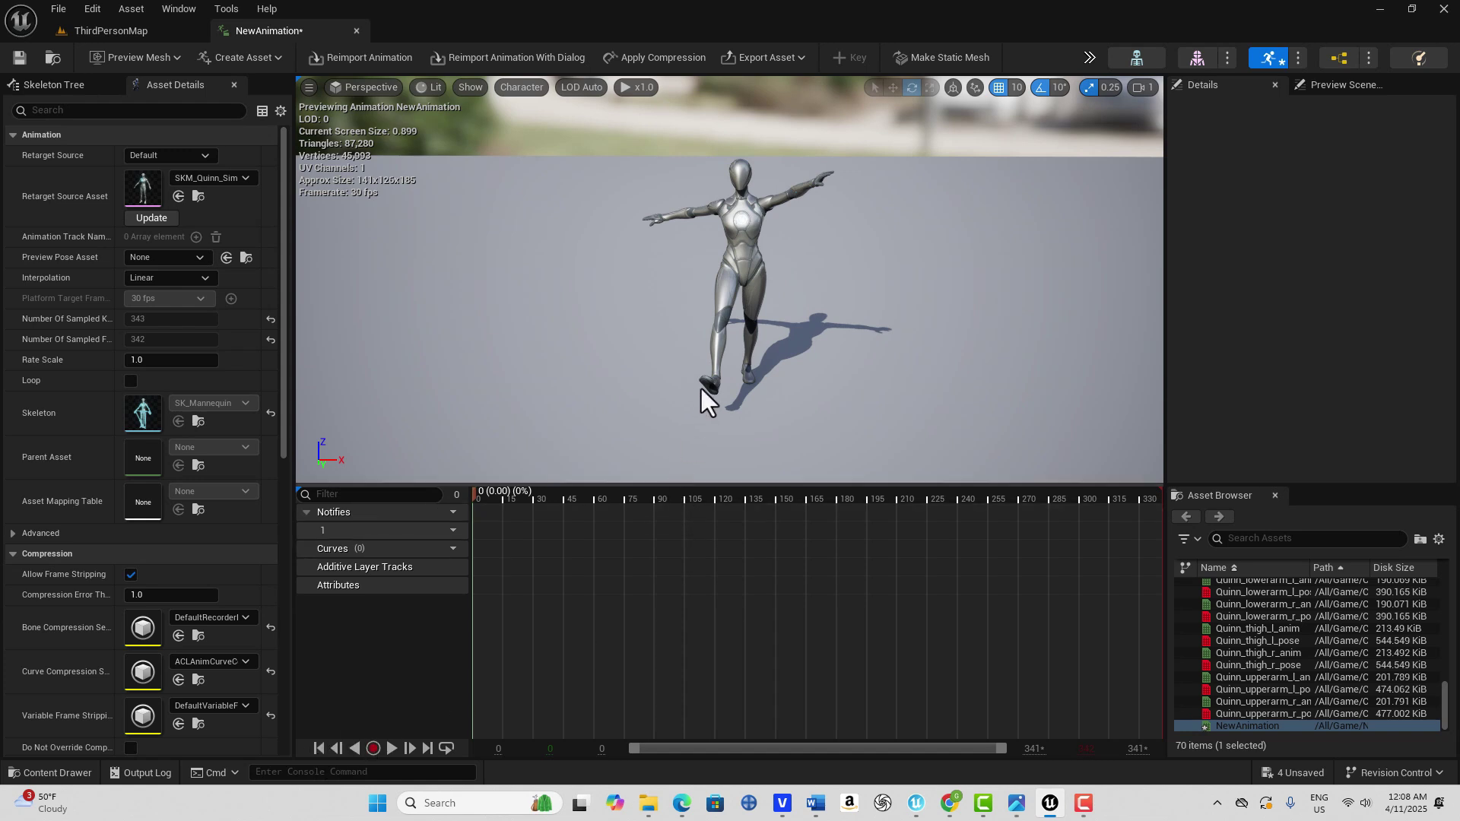
Set the character's bone display to All Hierarchy
{"action": "left_click", "coordinate": [521, 86]}
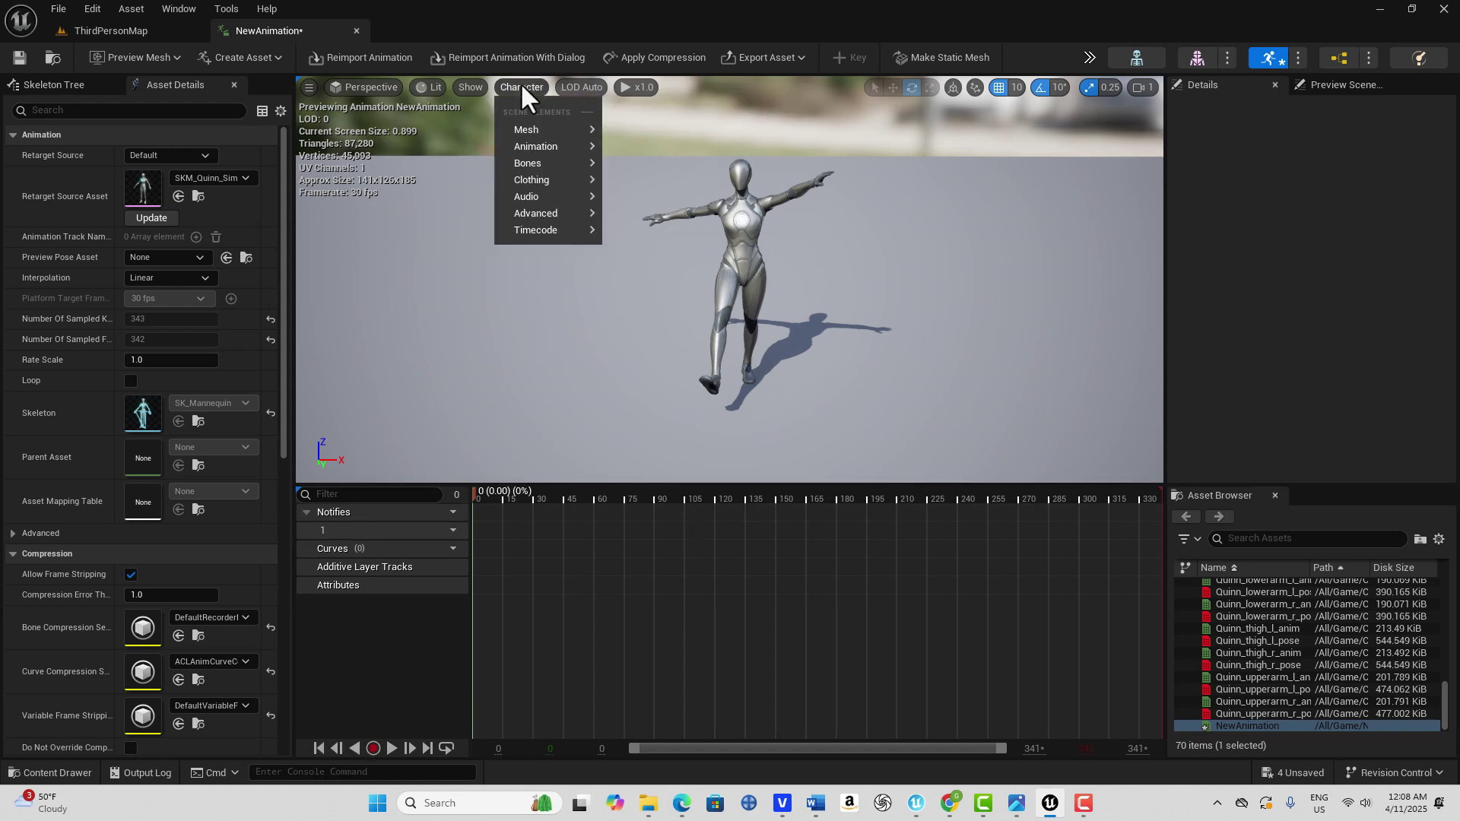
{"action": "left_click", "coordinate": [576, 85]}
{"action": "left_click", "coordinate": [574, 84]}
{"action": "left_click", "coordinate": [523, 86]}
{"action": "mouse_move", "coordinate": [531, 164]}
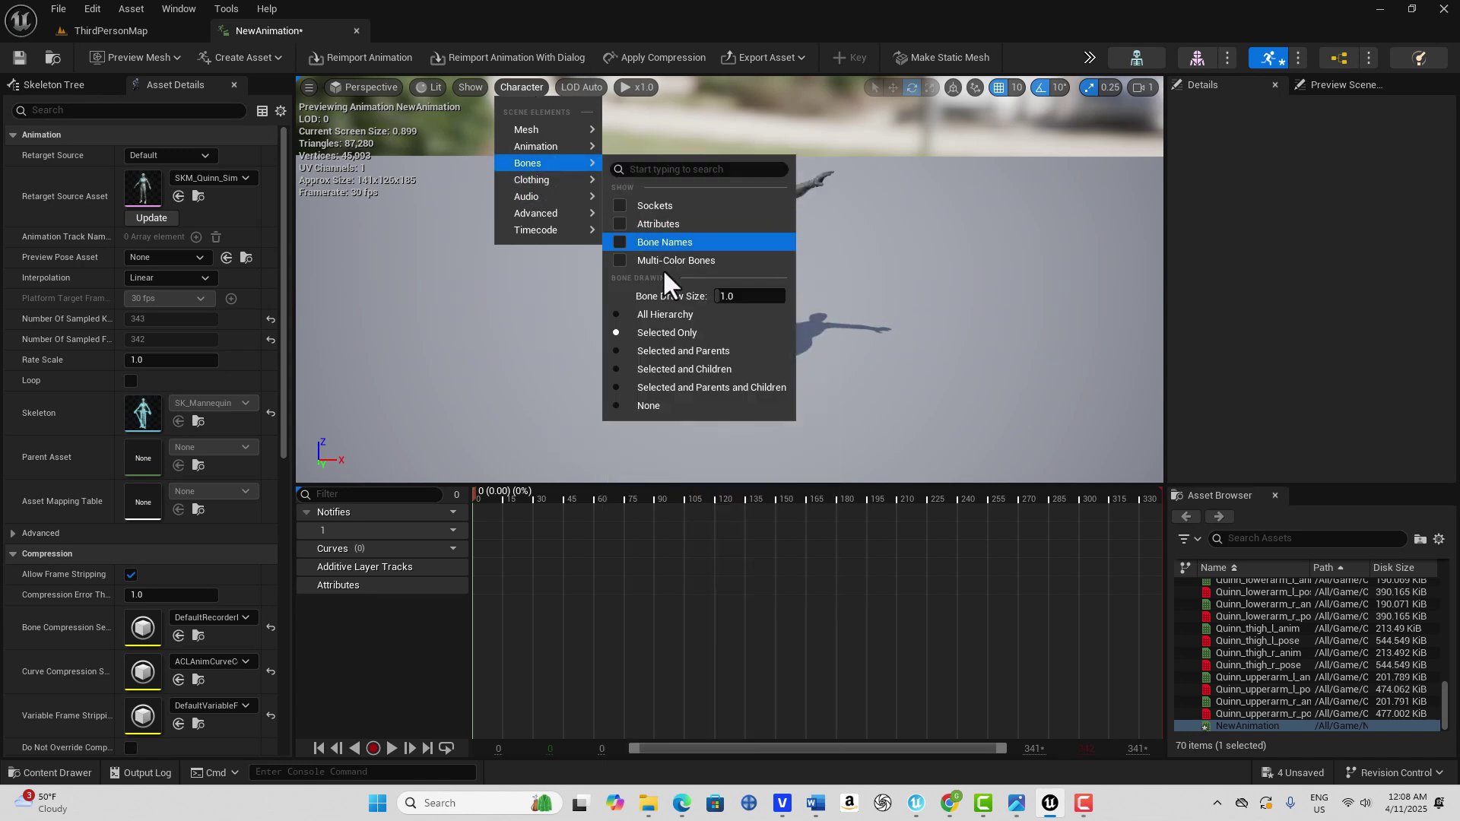
{"action": "left_click", "coordinate": [661, 316]}
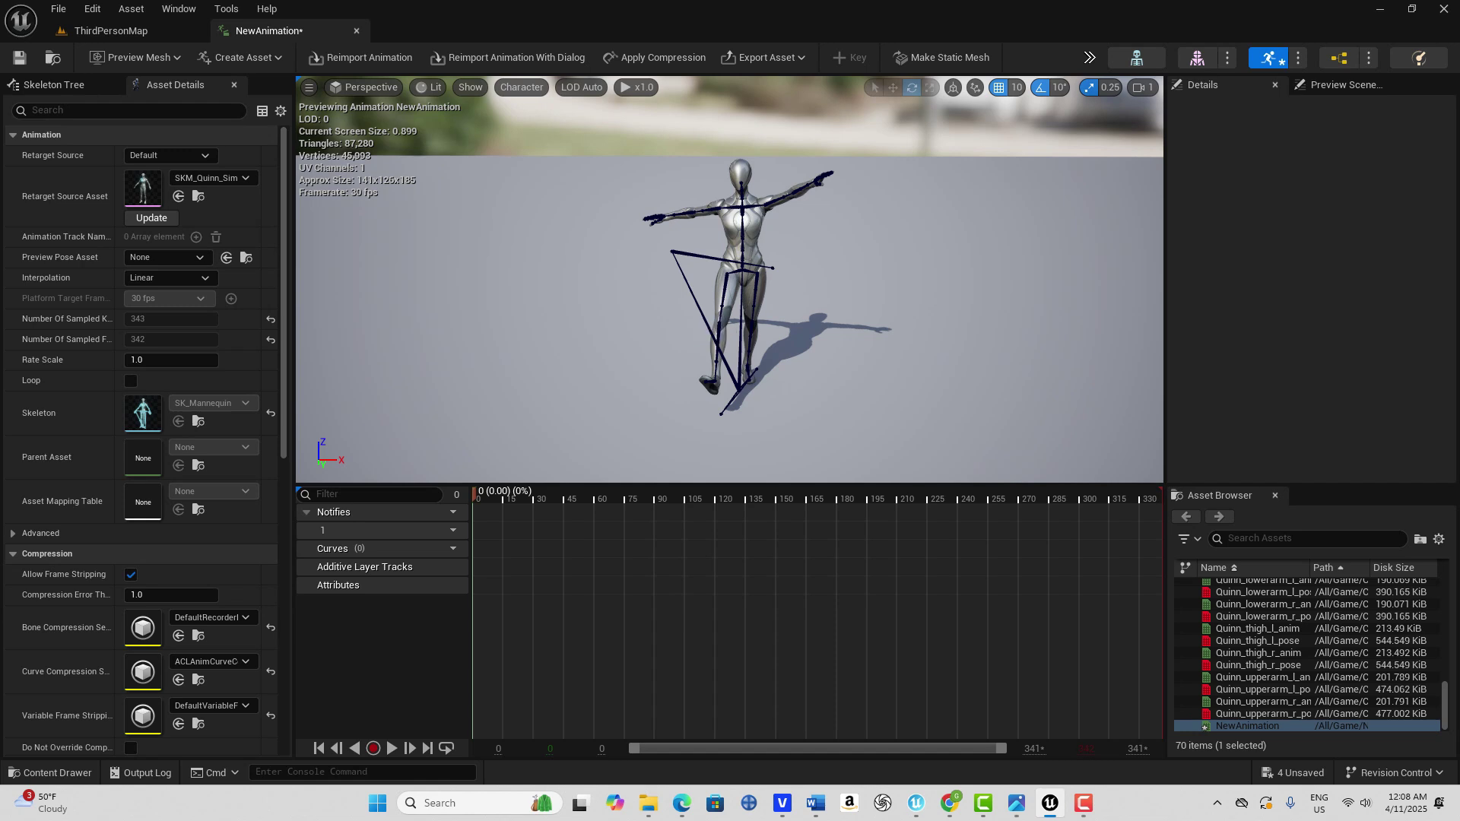
Select the calf_r bone and play NewAnimation with the skeleton visible
{"action": "left_click", "coordinate": [716, 323]}
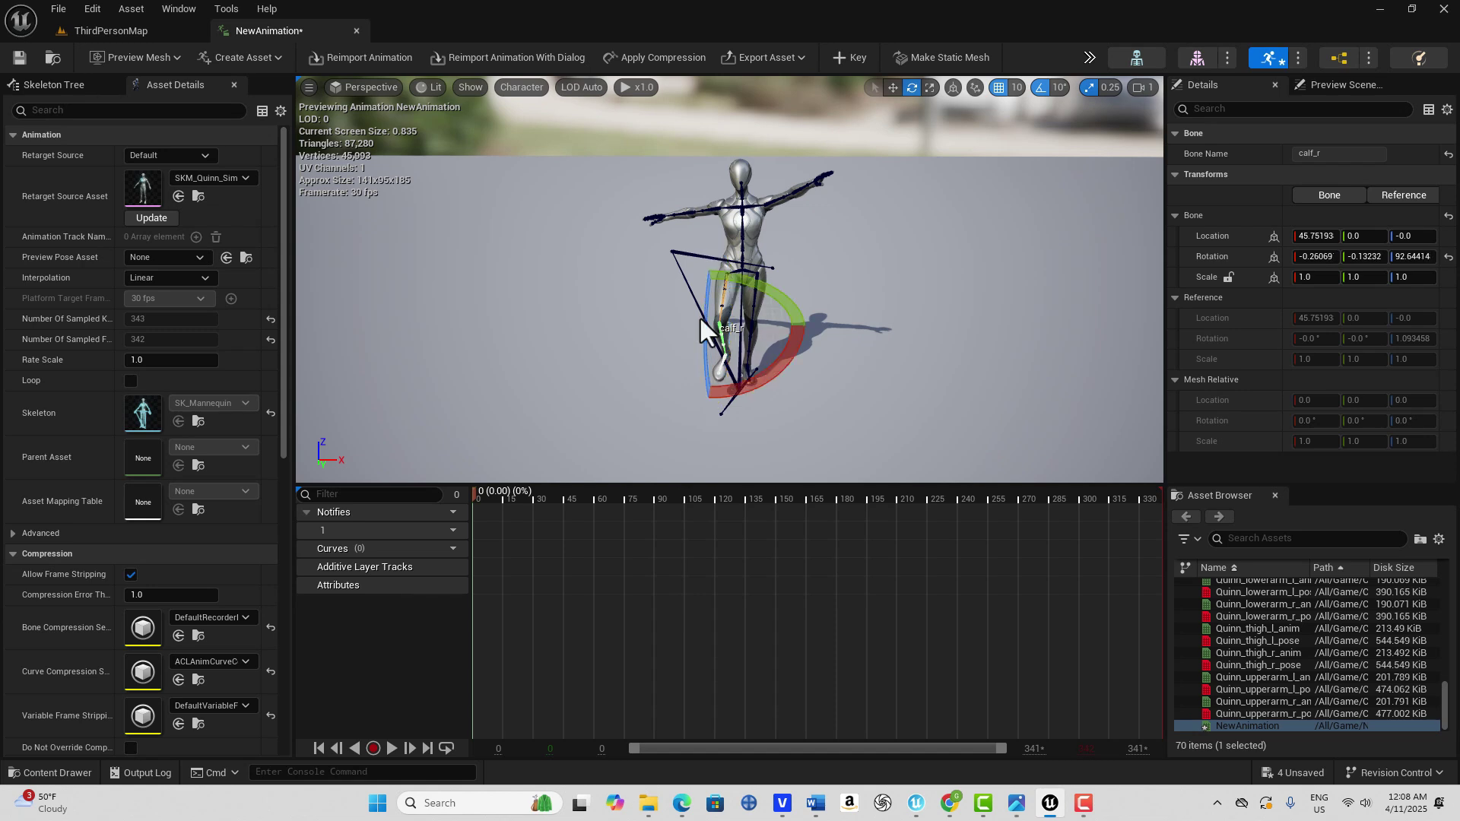
{"action": "left_click", "coordinate": [391, 748]}
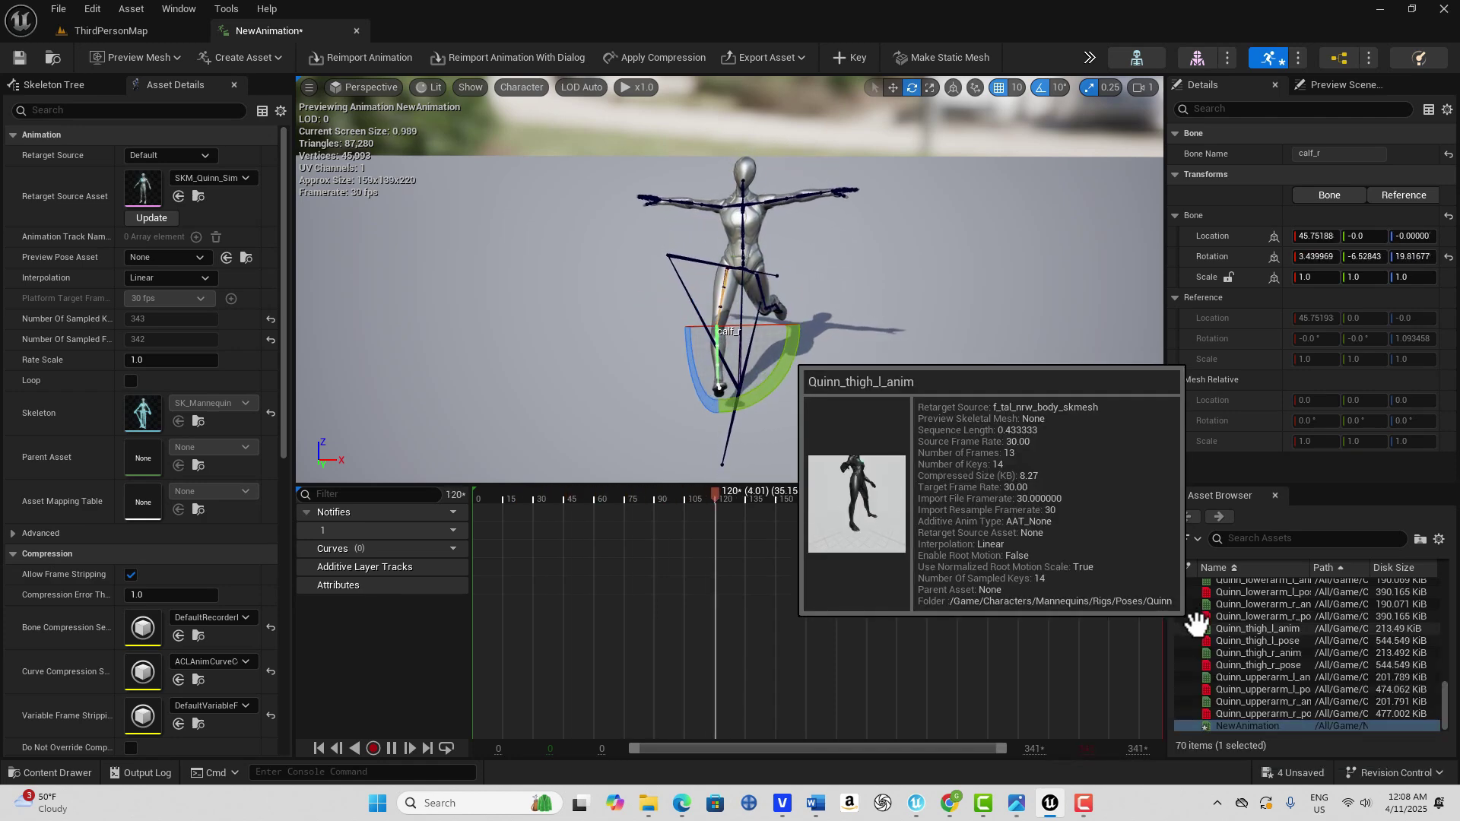
{"action": "left_click", "coordinate": [525, 87]}
{"action": "mouse_move", "coordinate": [541, 182]}
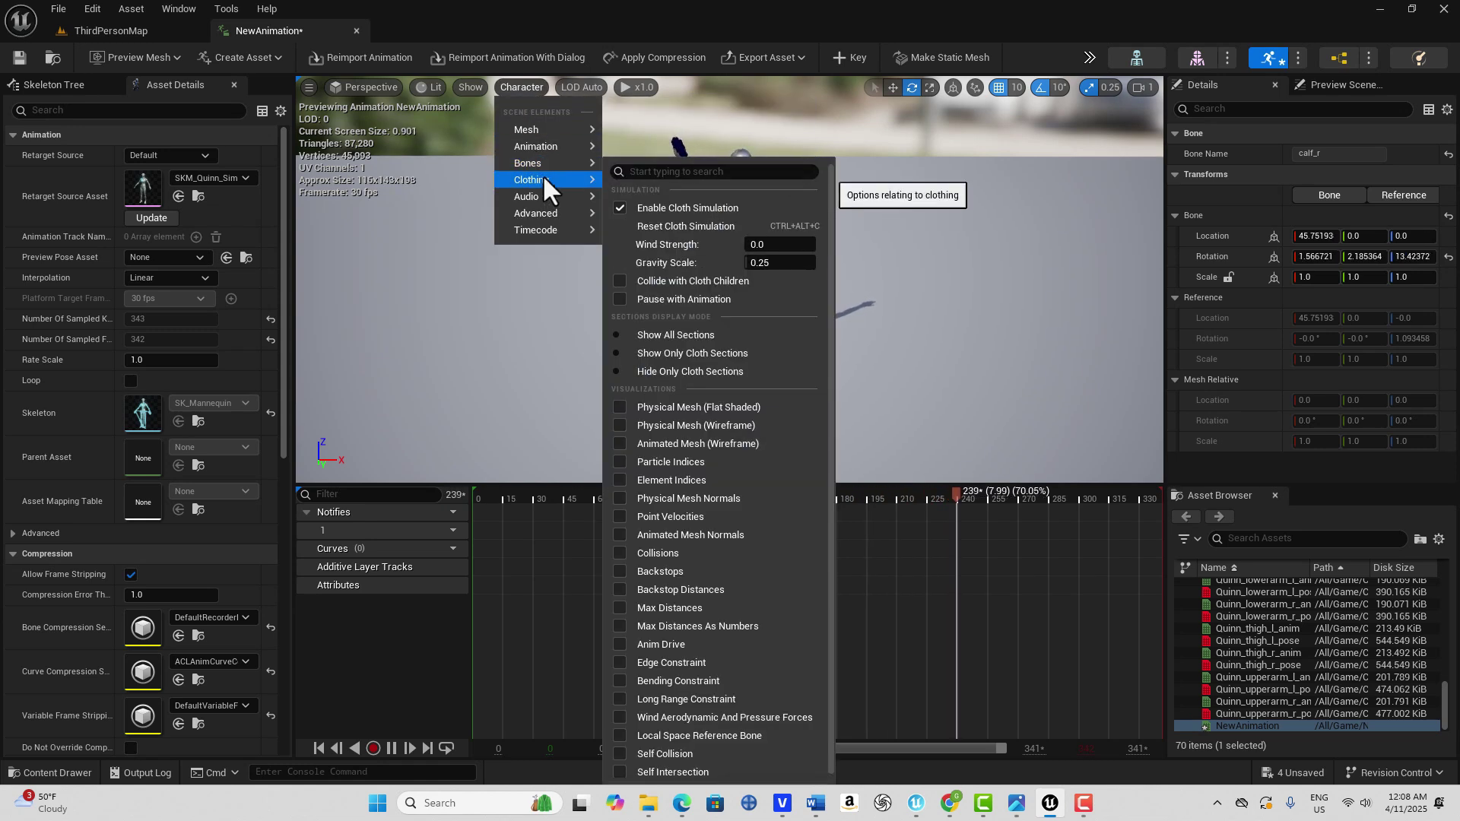